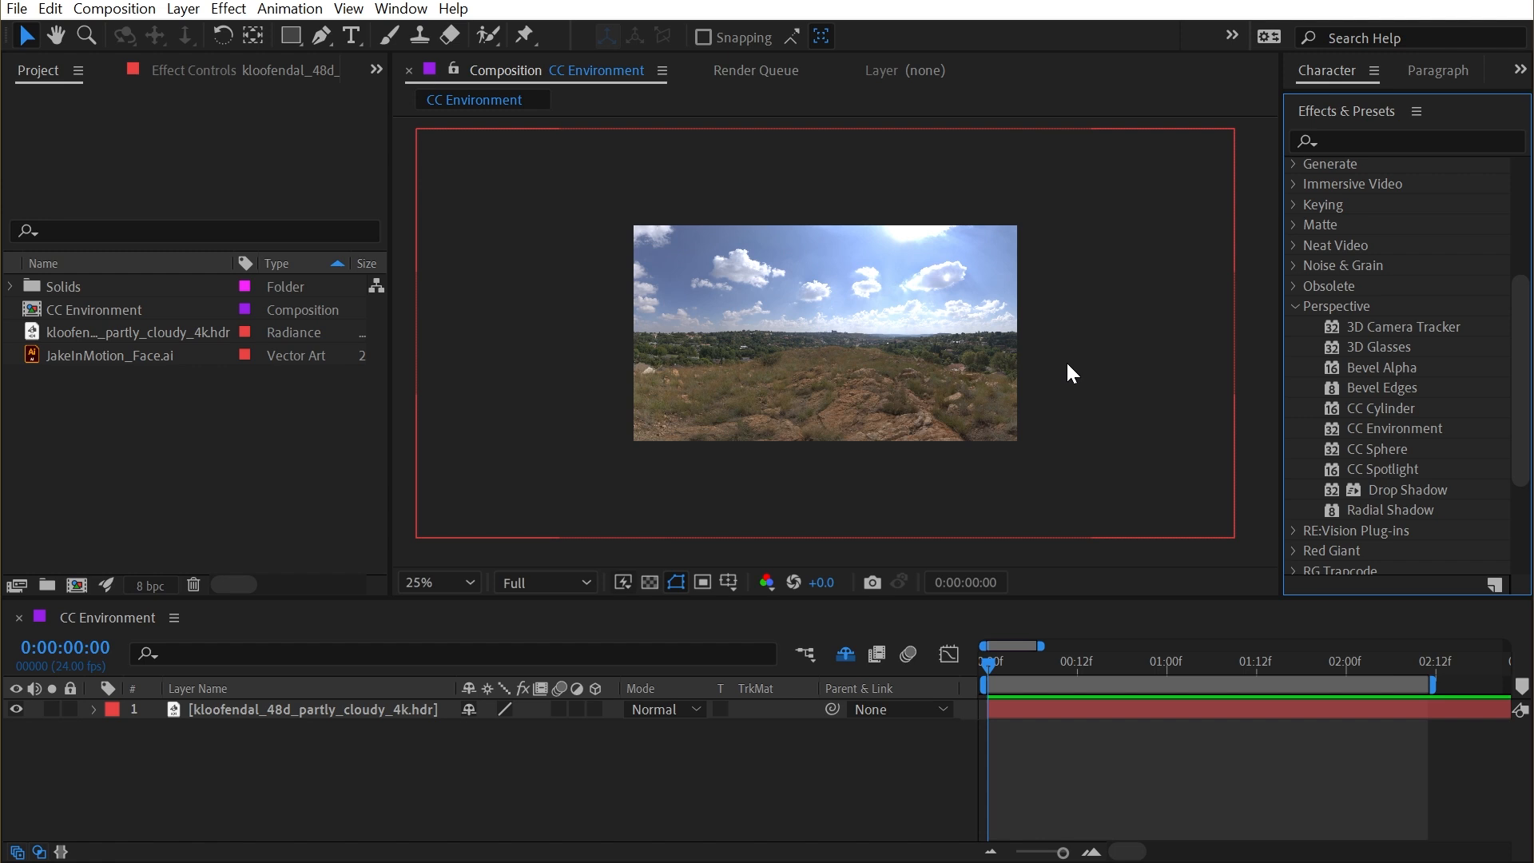
- Try fitting the kloofendal HDR layer to the composition's width
click(180, 331)
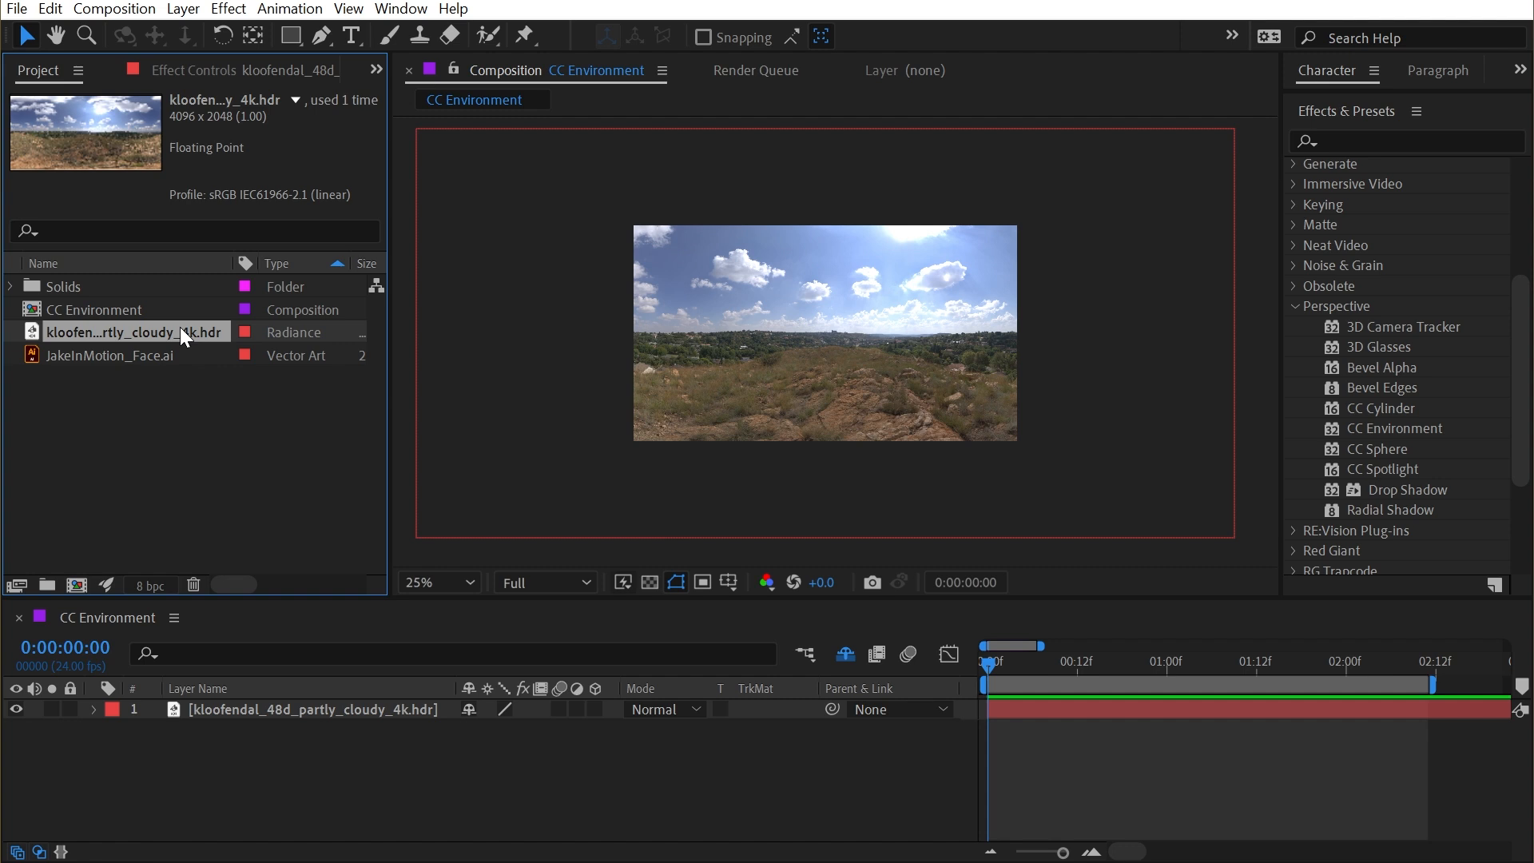
click(974, 438)
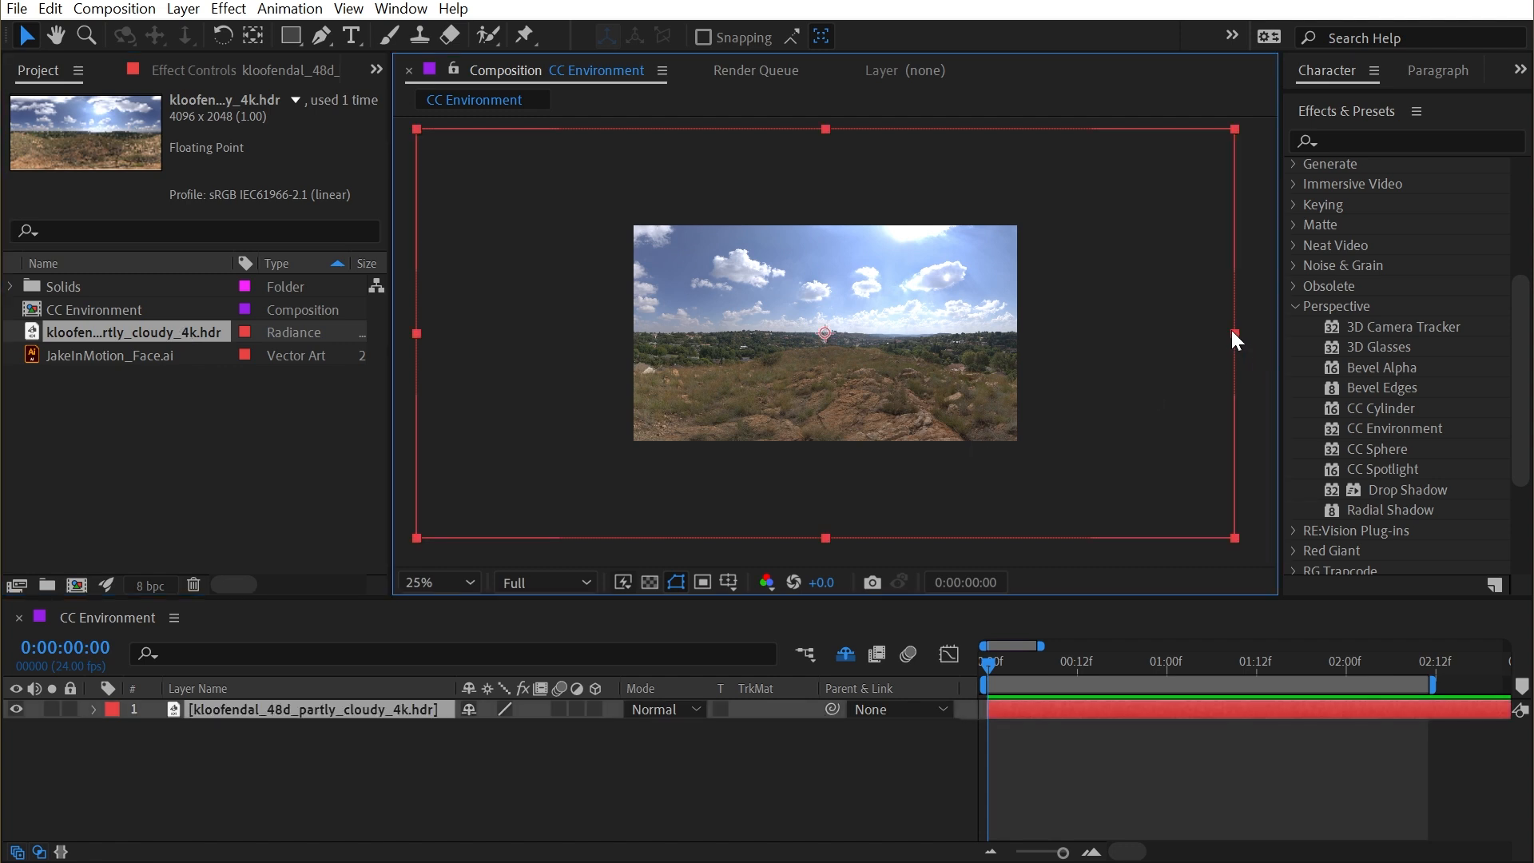
key(ctrl+alt+shift+h)
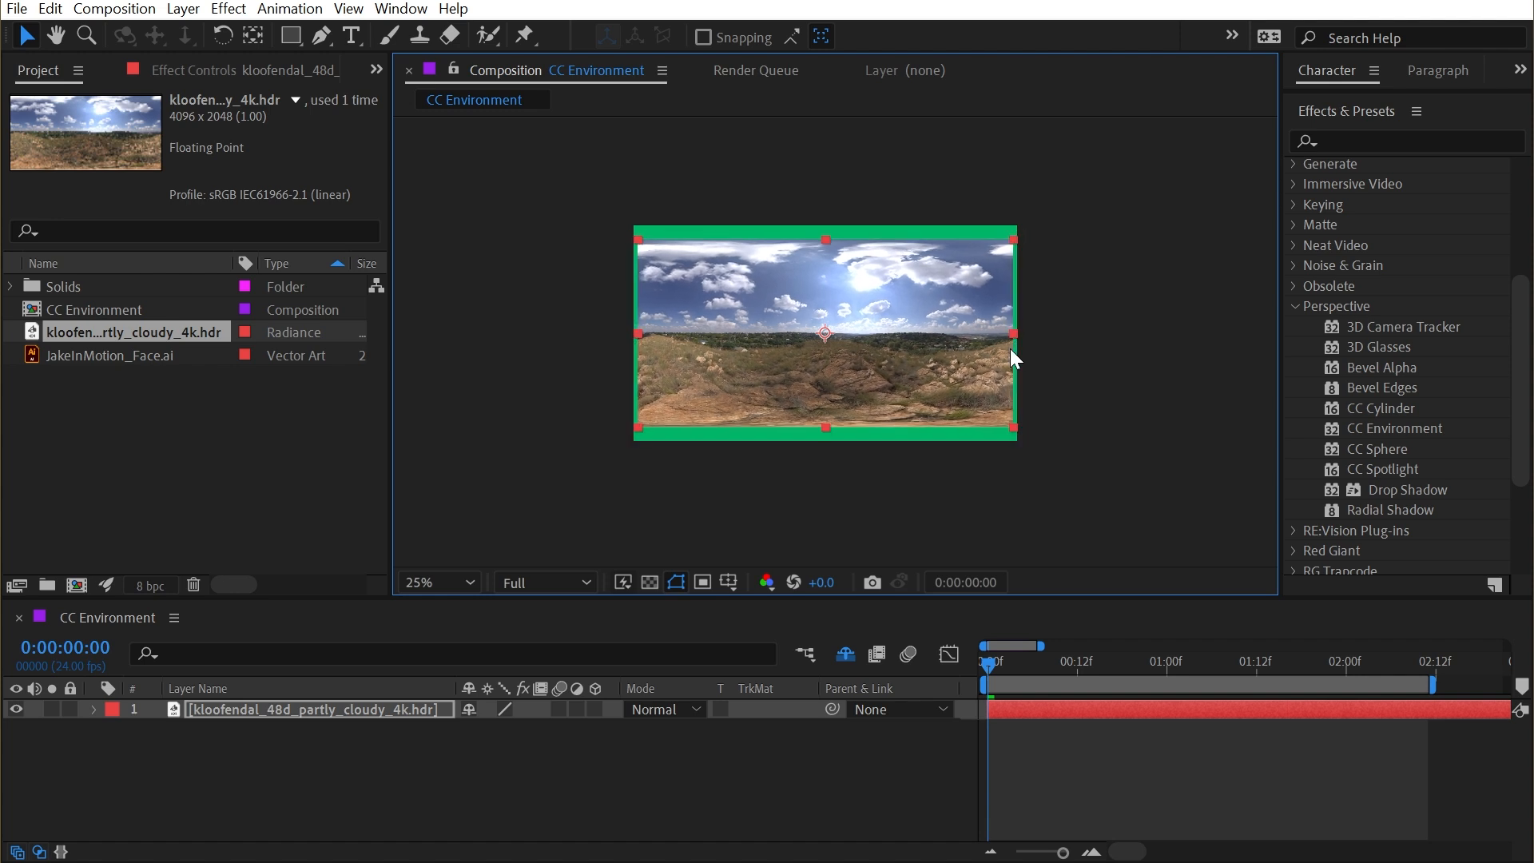
key(ctrl+z)
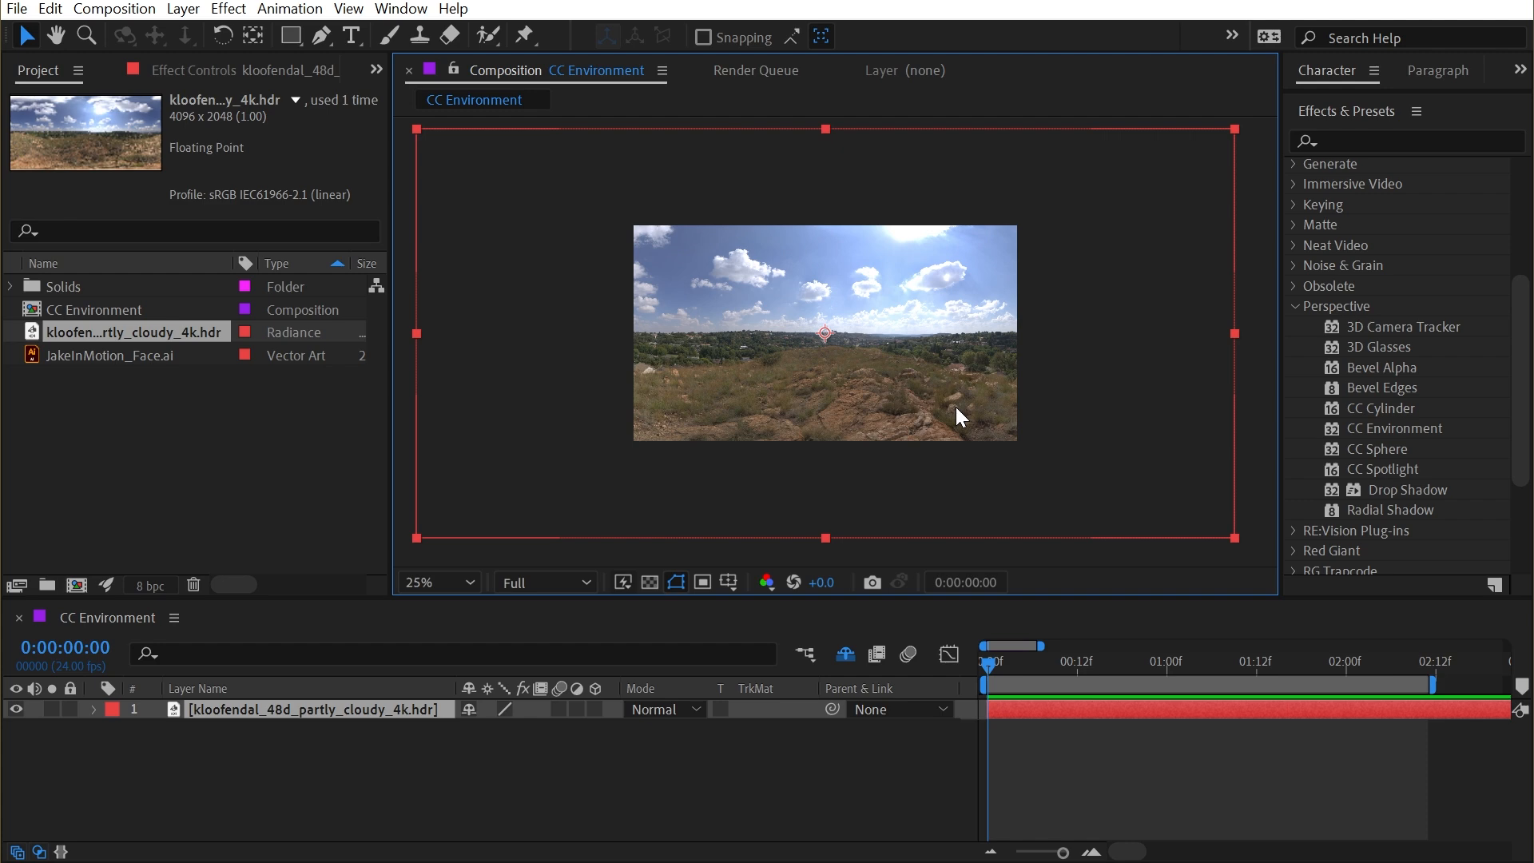
scroll(840, 338, up, 4)
scroll(840, 338, down, 4)
- Create a black 1920 × 1080 px solid layer named "Environiment"
click(251, 741)
click(200, 9)
mouse_move(199, 27)
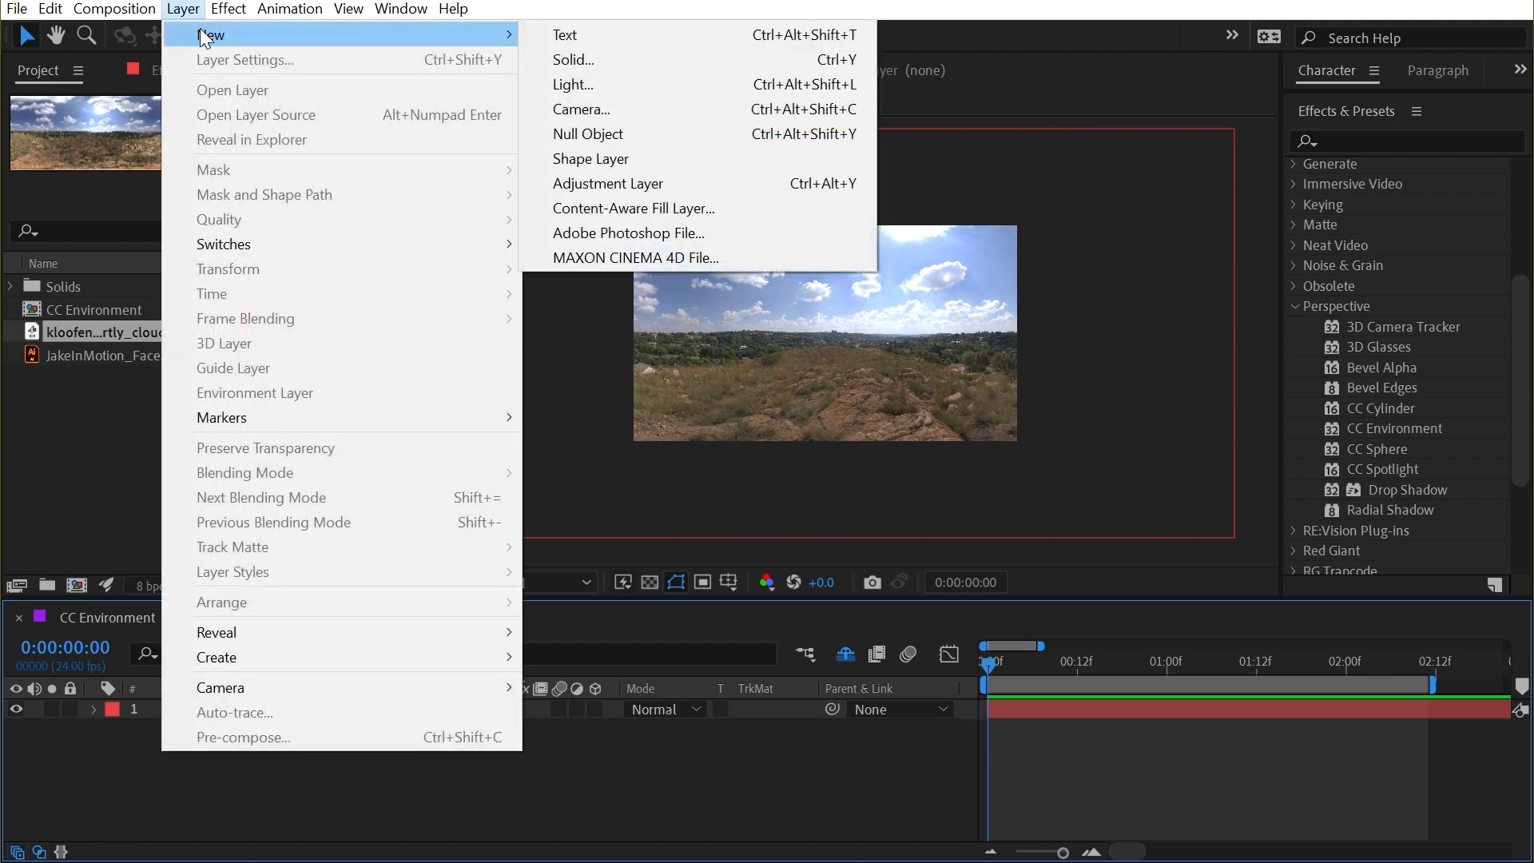
click(597, 61)
text(Environiment)
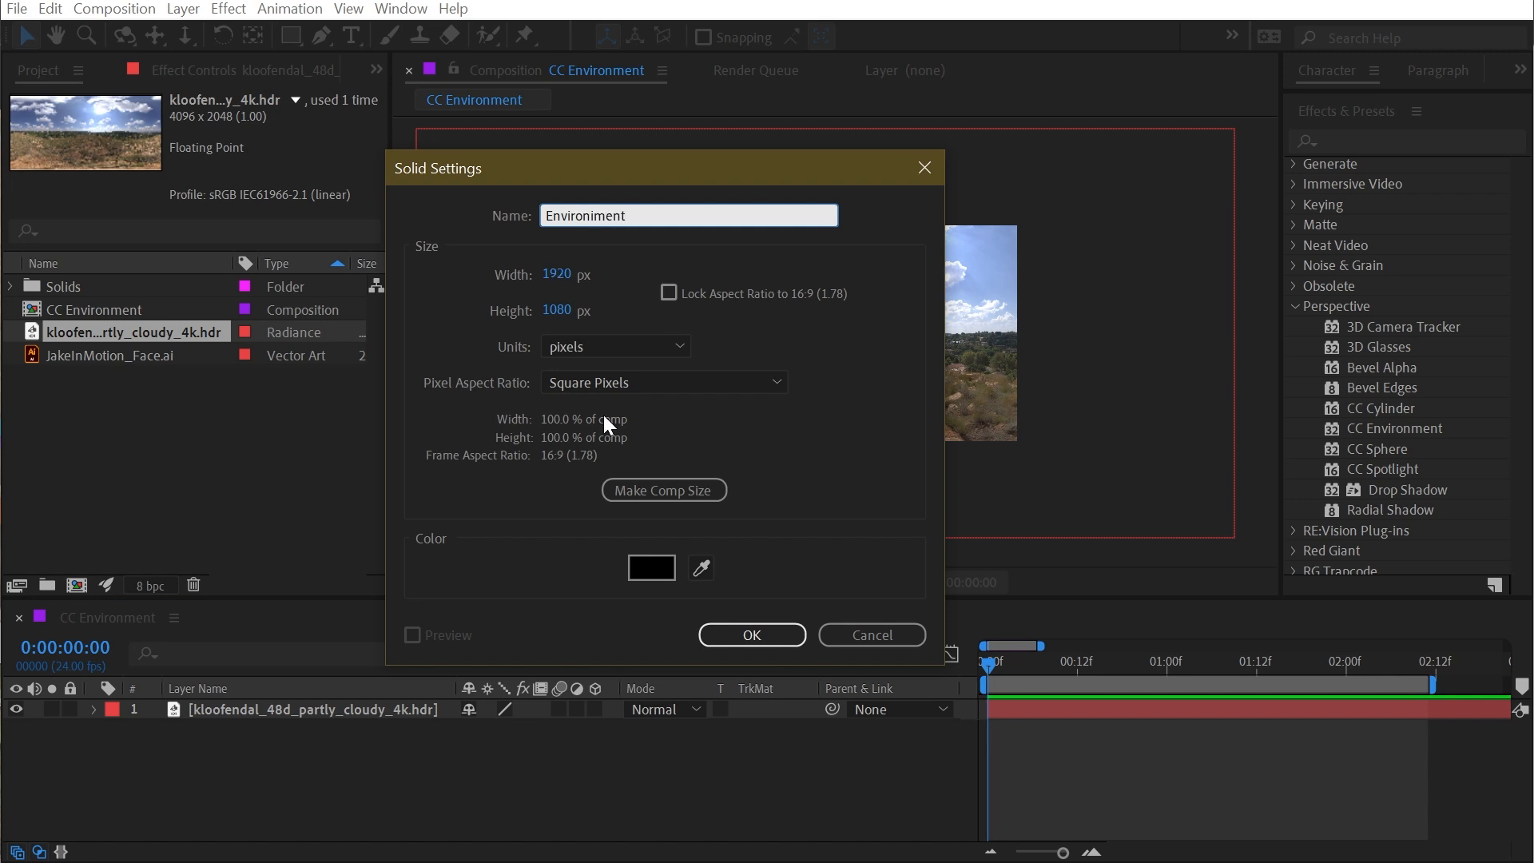
click(771, 635)
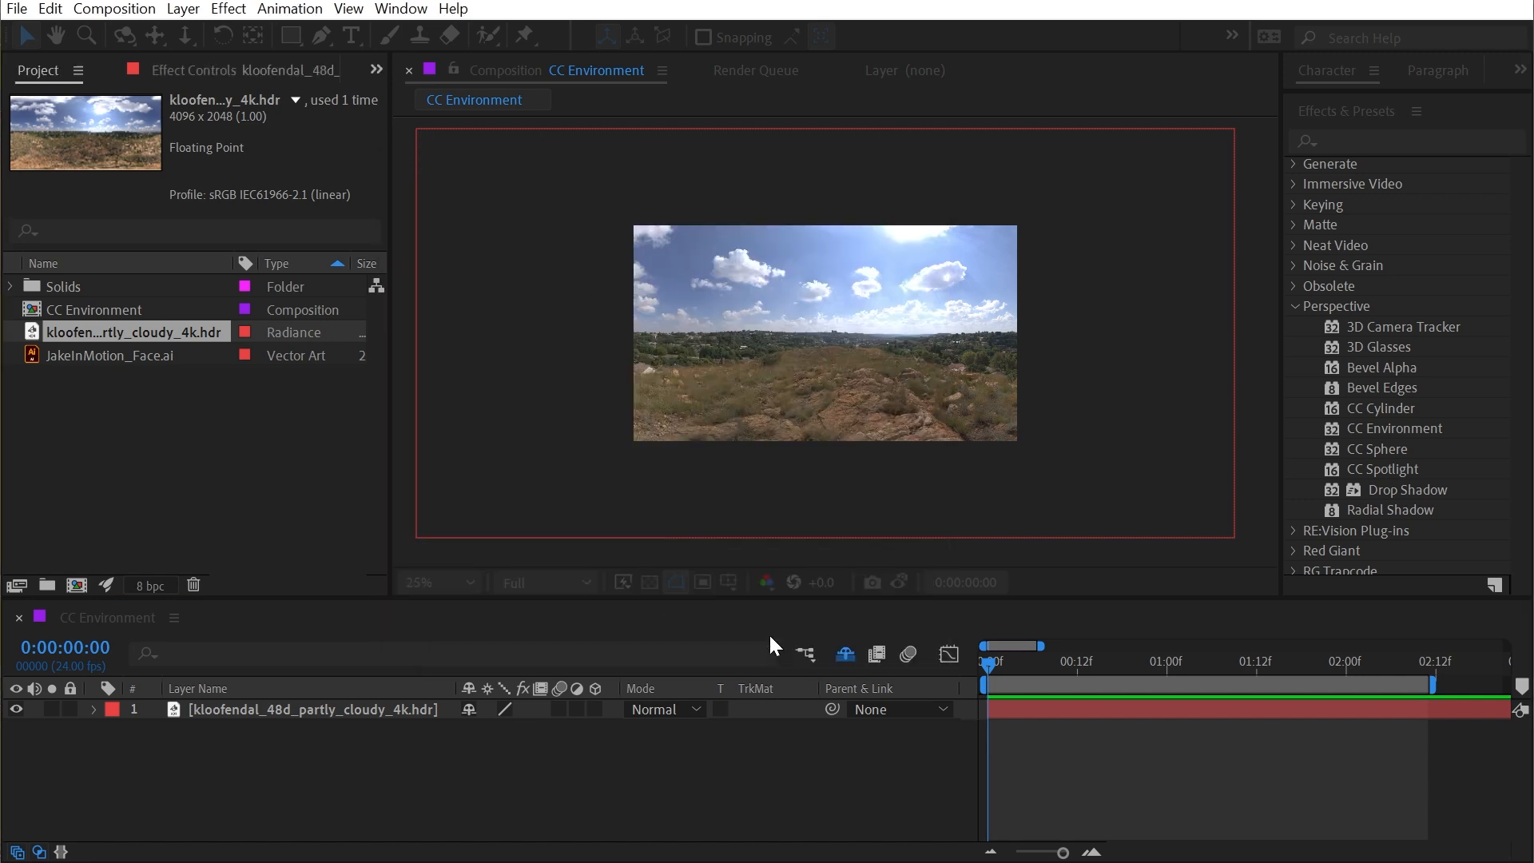
- Apply CC Environment to the new solid and use kloofendal_48d_partly_cloudy_4k.hdr as its Environment source layer
drag(1397, 430, 937, 361)
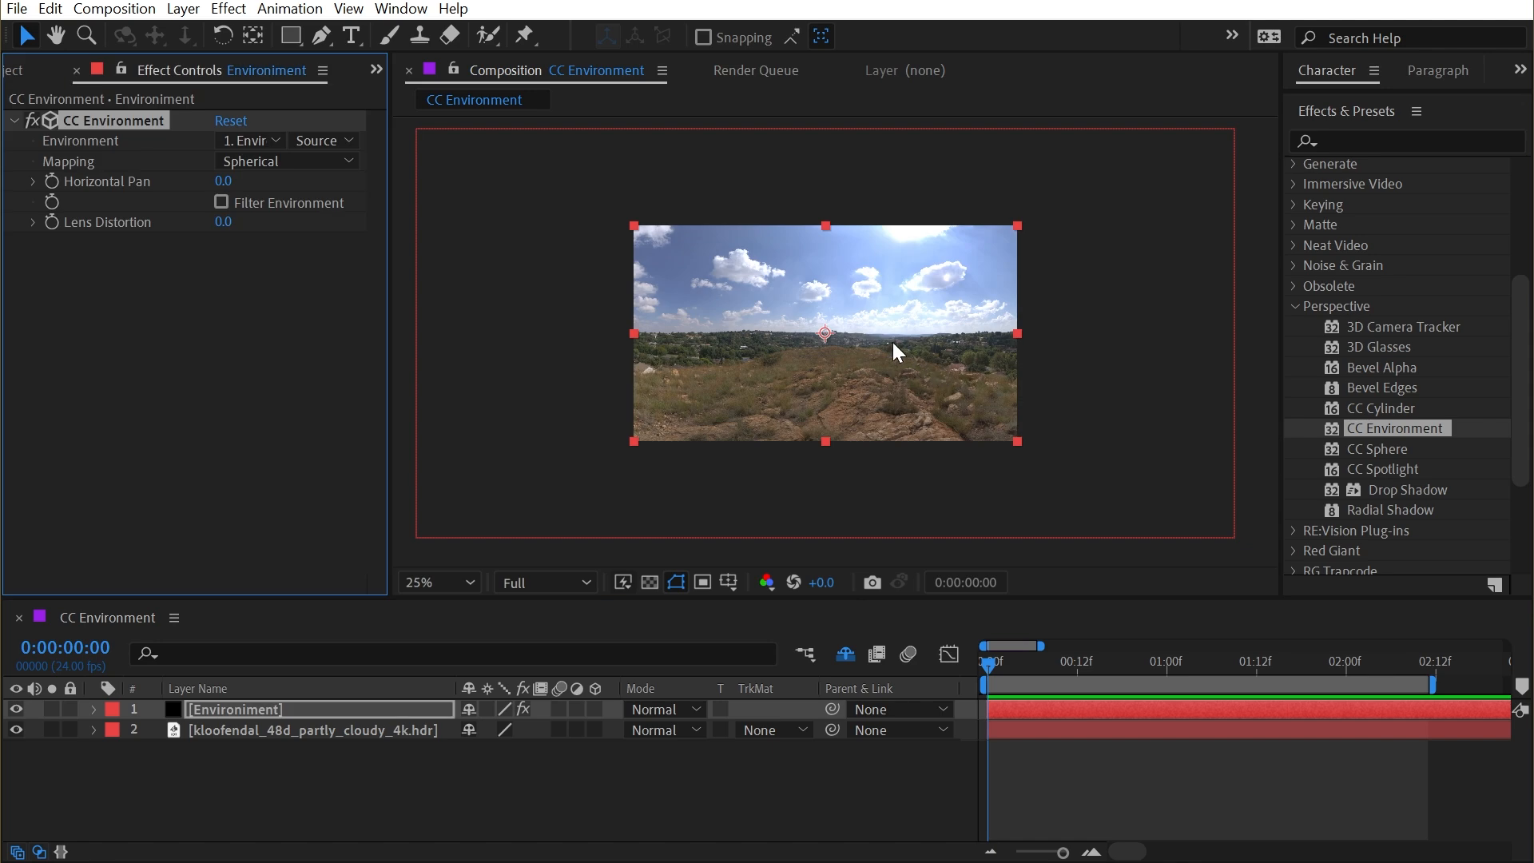
scroll(893, 341, up, 2)
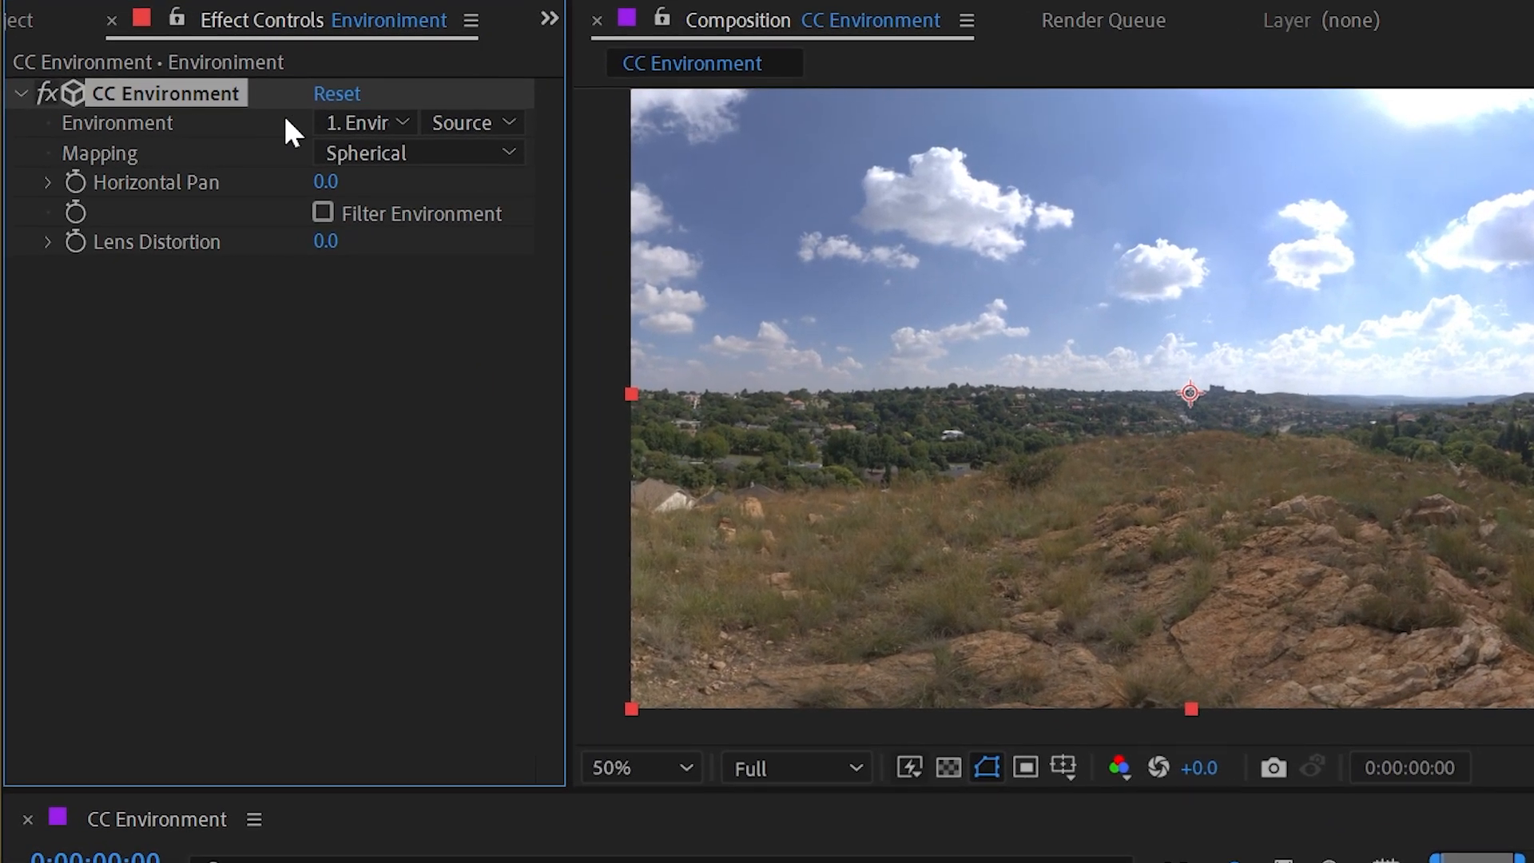
click(357, 123)
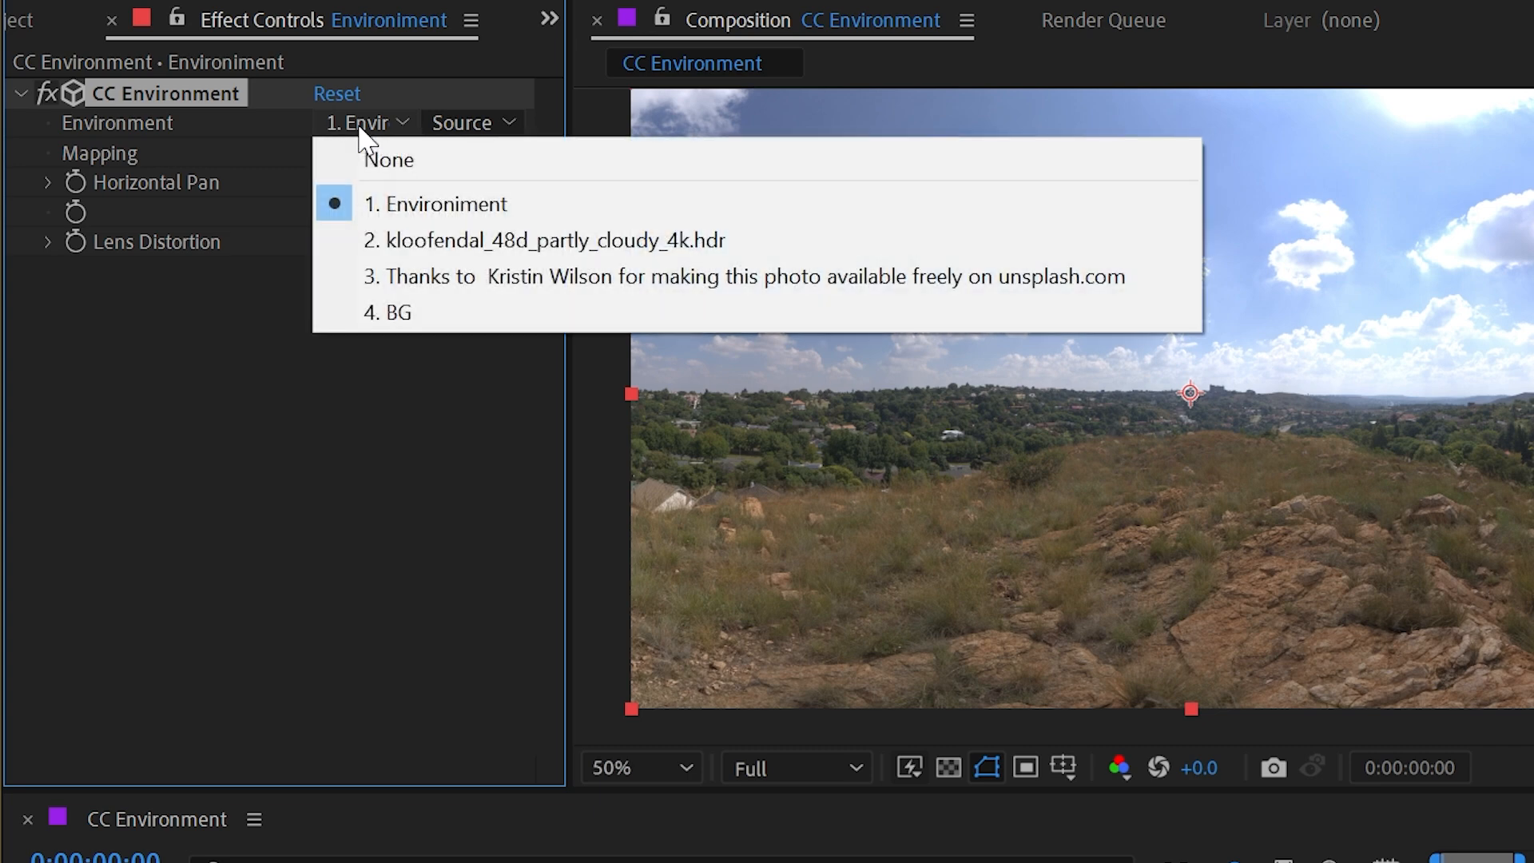
click(441, 241)
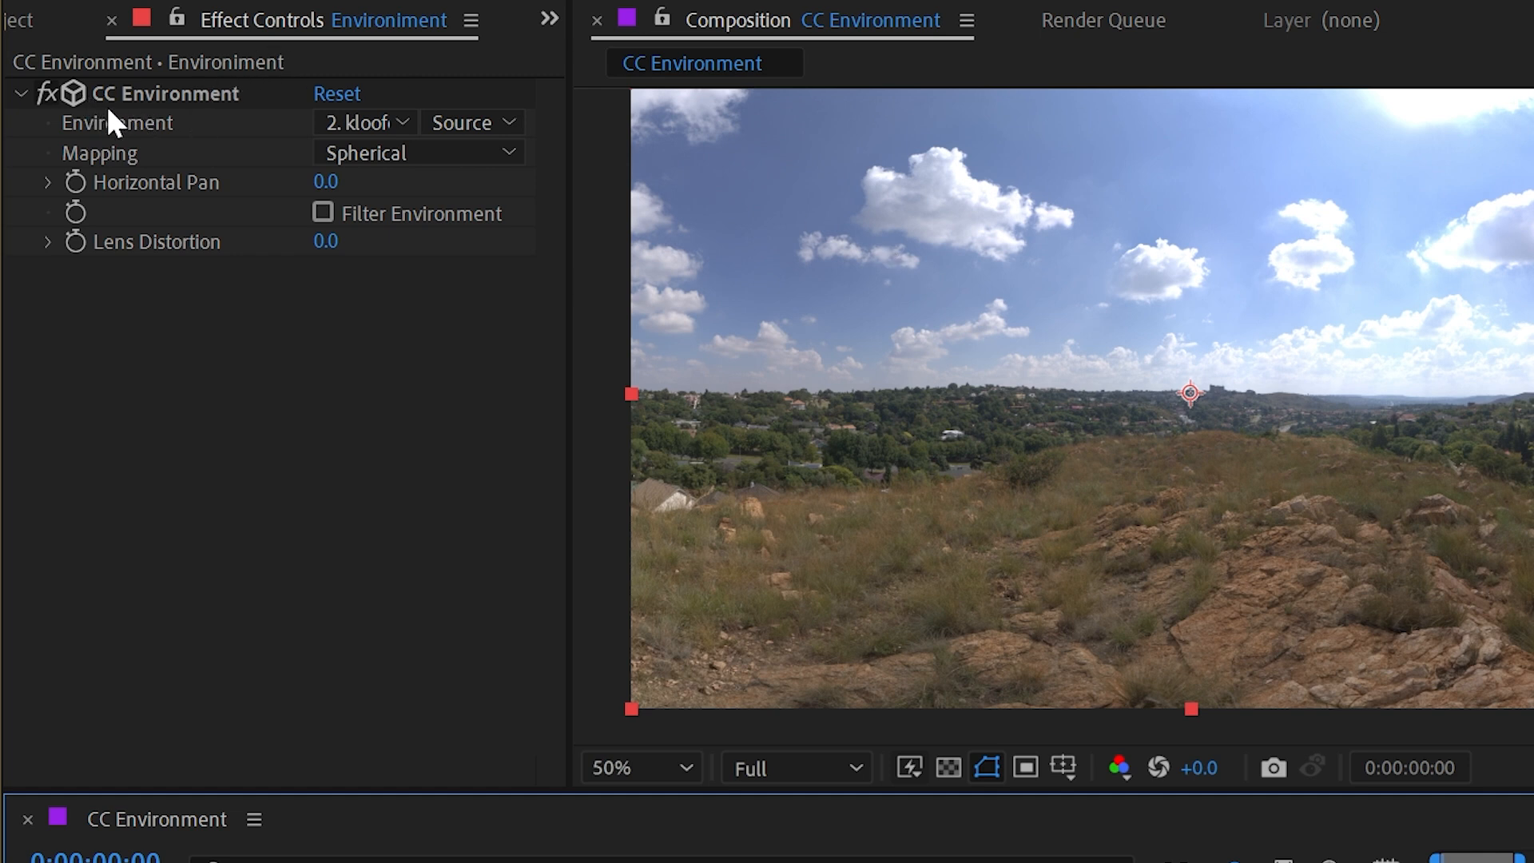
- Add a two-node camera with the 35mm preset to the composition
click(209, 7)
mouse_move(214, 32)
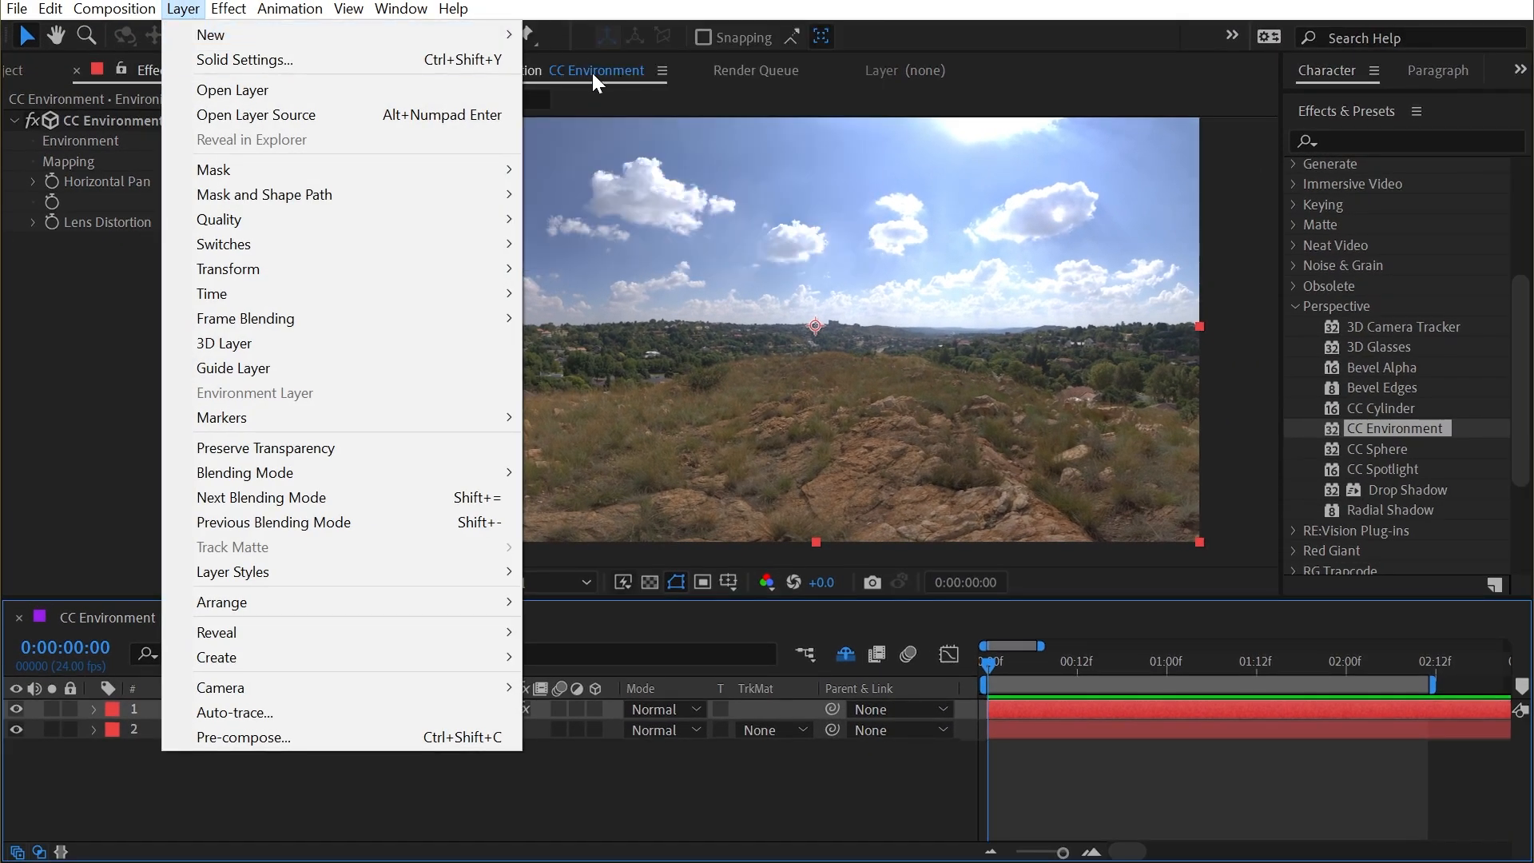
click(616, 109)
click(609, 252)
click(602, 417)
drag(612, 148, 714, 56)
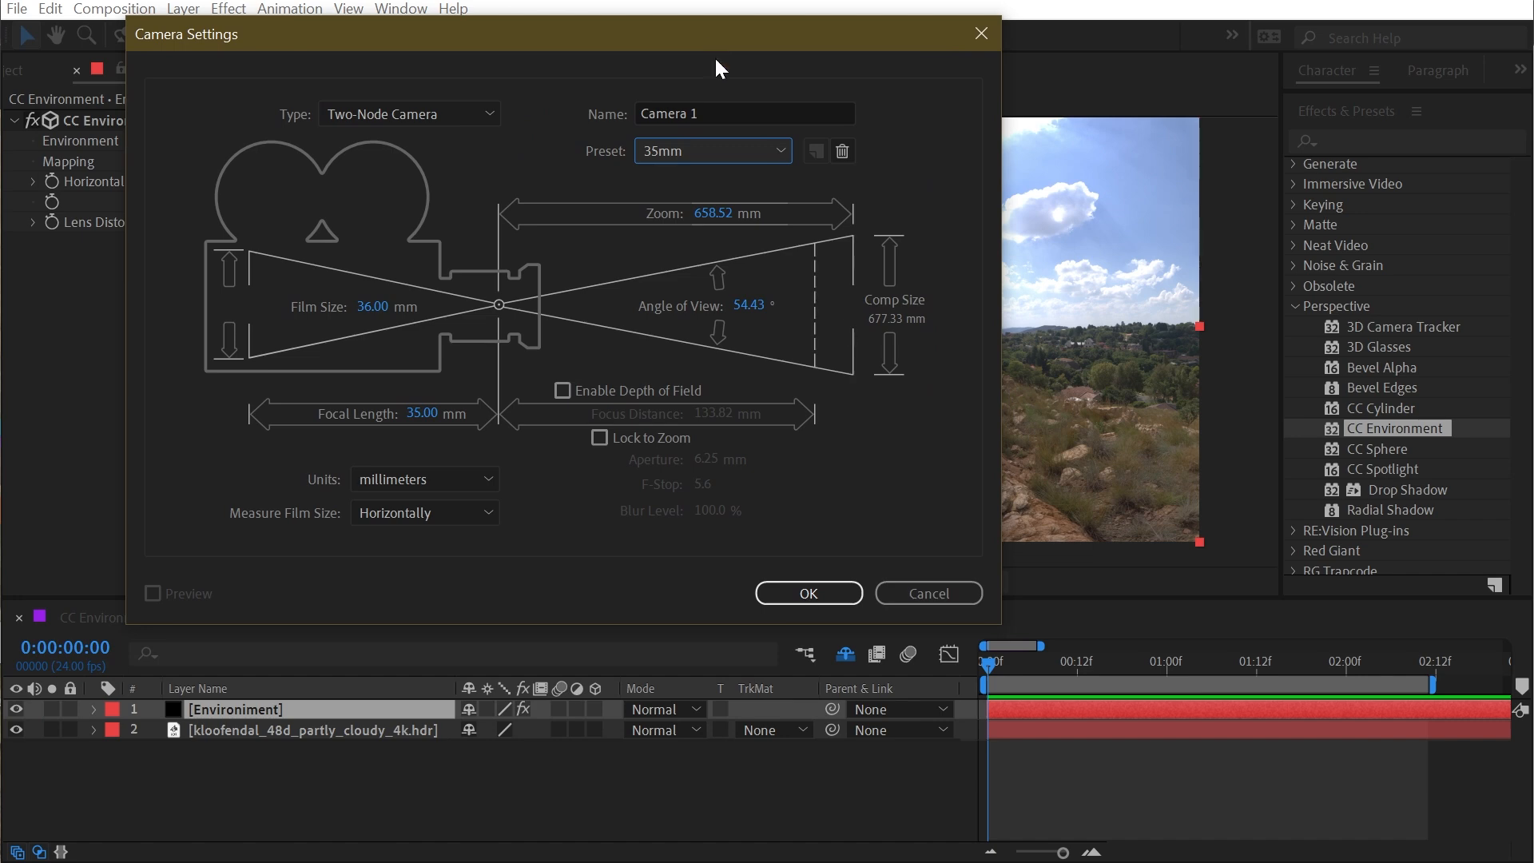
click(822, 596)
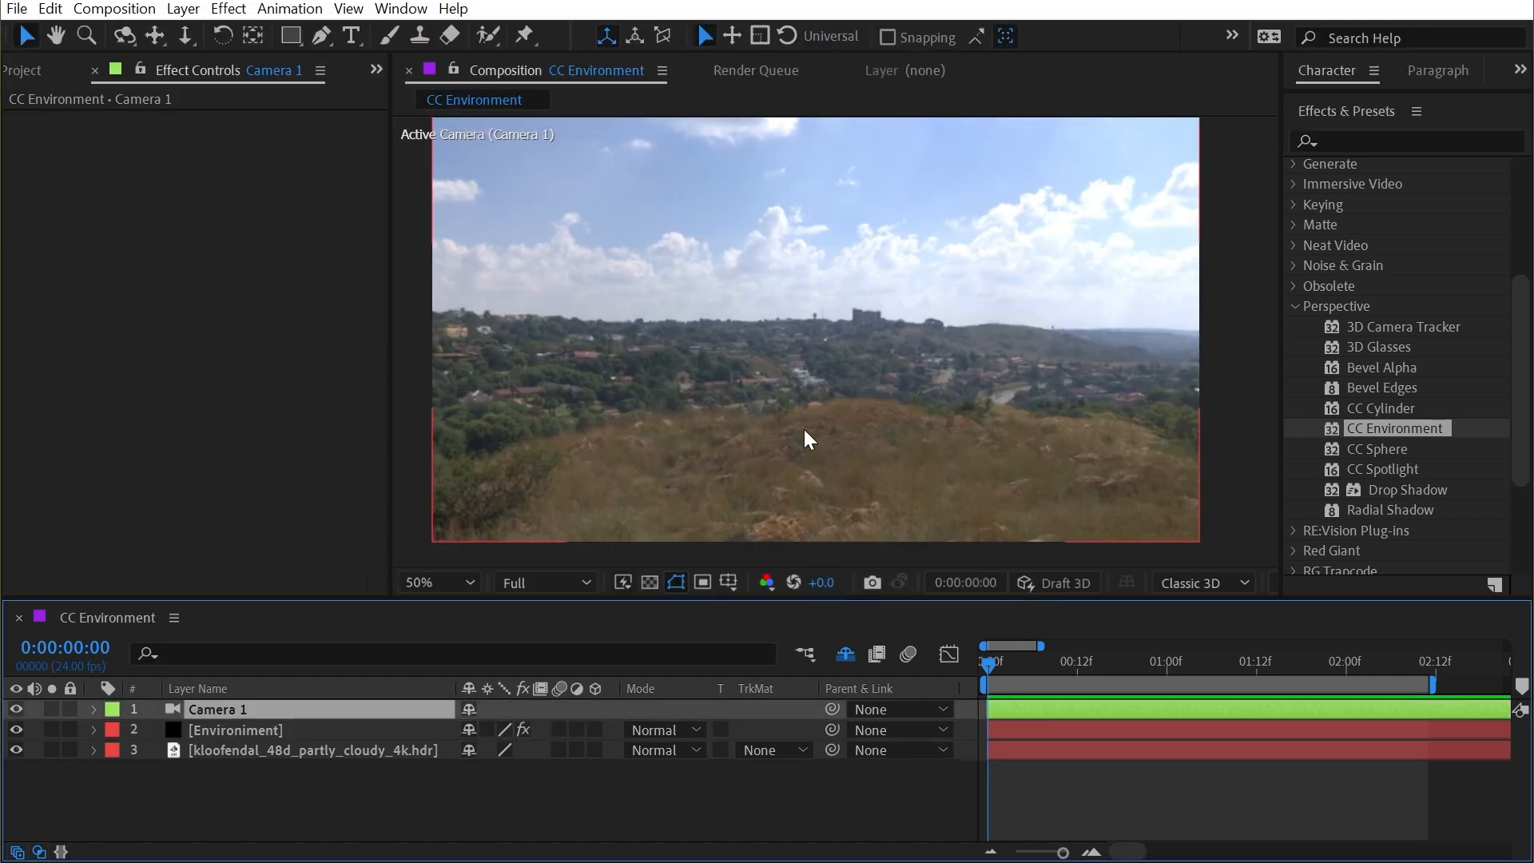
- Hide the kloofendal HDR layer, leaving the Environiment solid visible
click(16, 729)
click(16, 749)
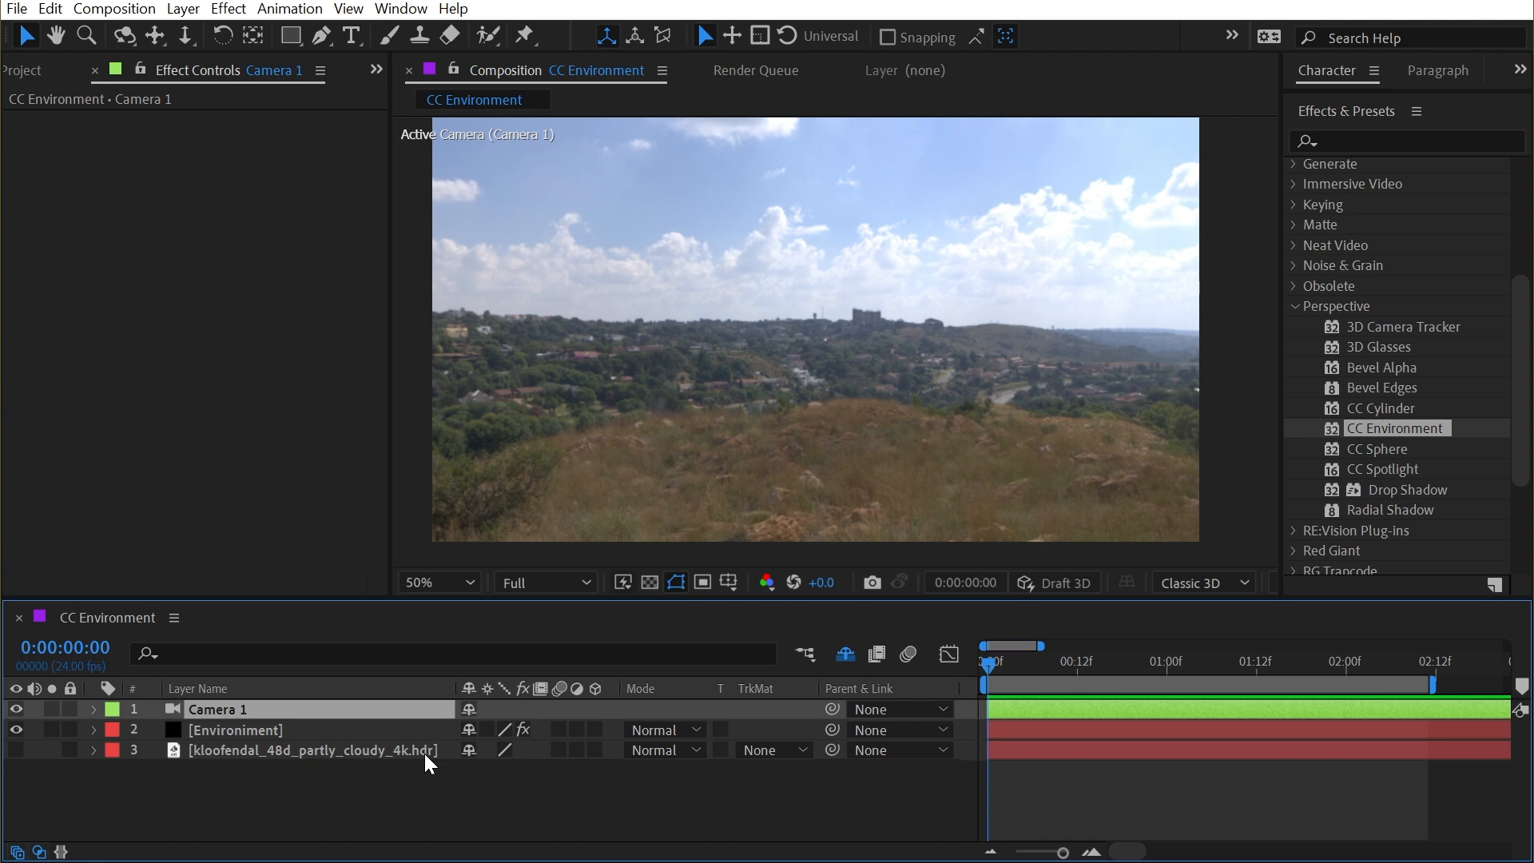
- Orbit the camera around the environment and view the Mapping options of the solid's CC Environment effect
click(124, 37)
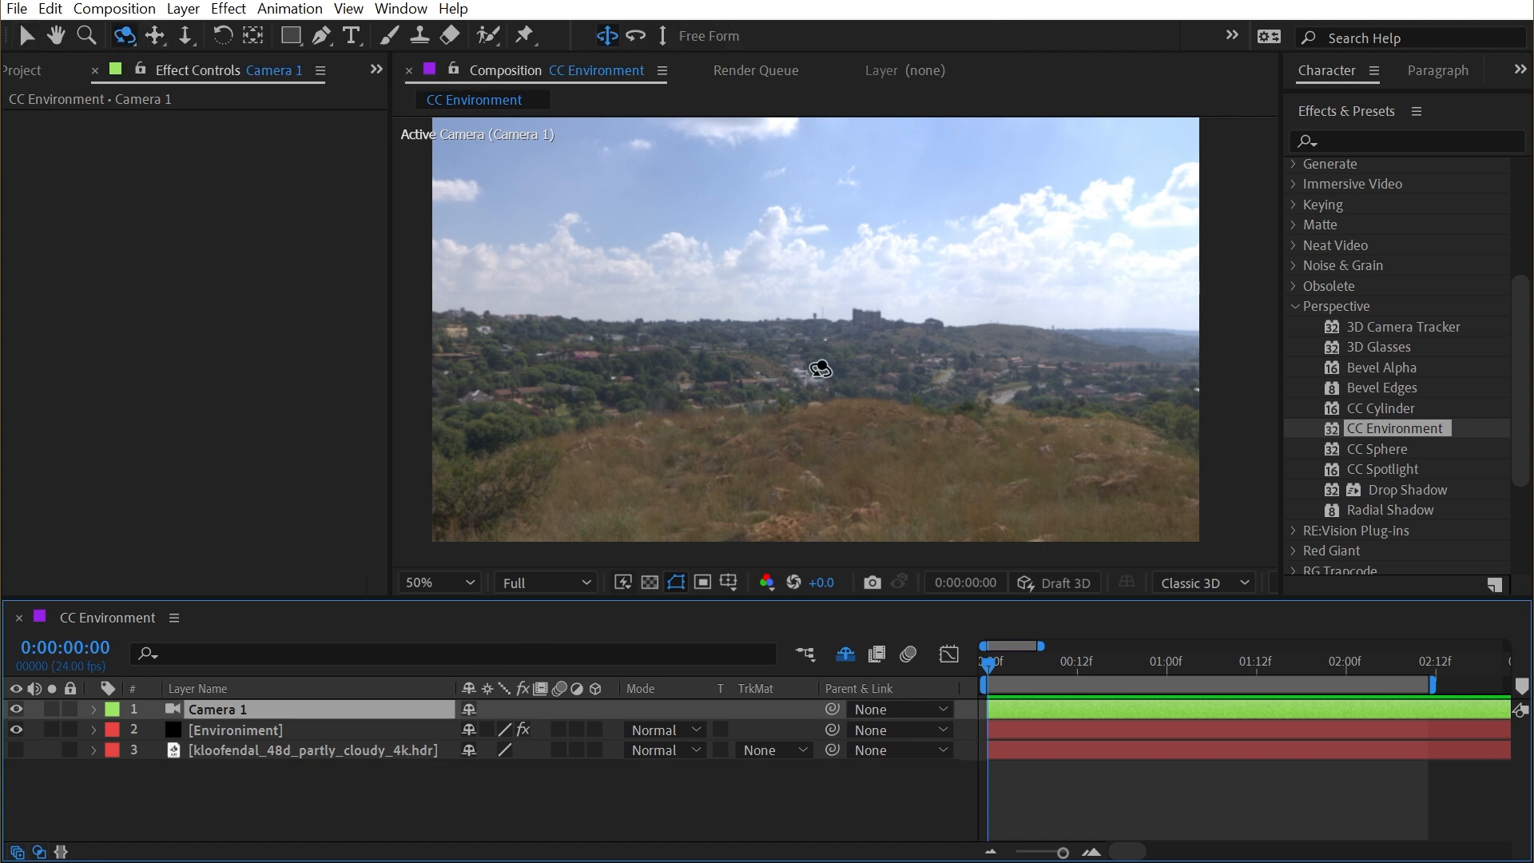
drag(816, 328, 894, 368)
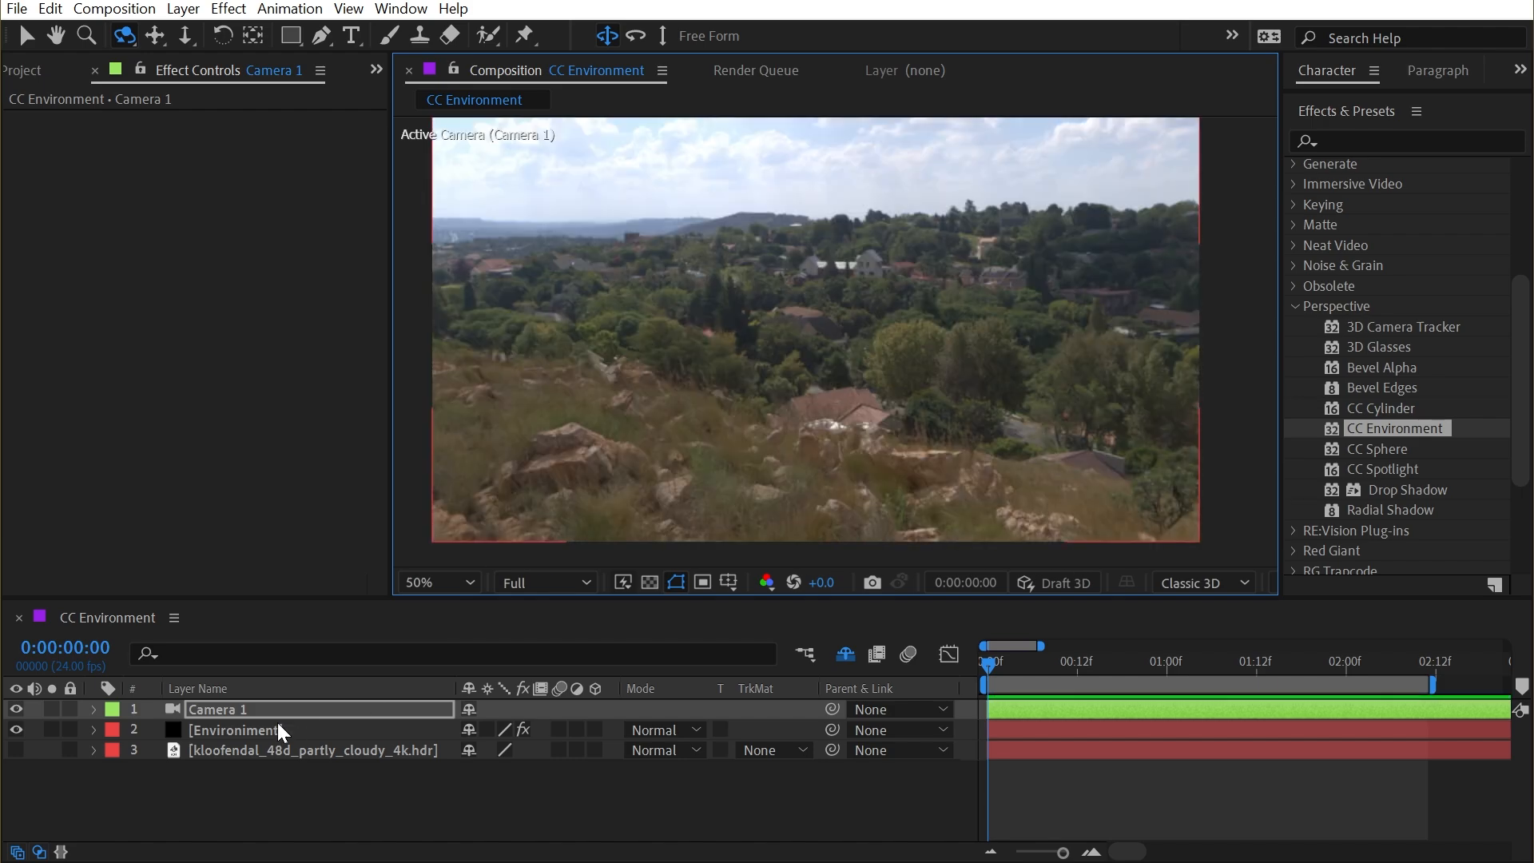
click(283, 728)
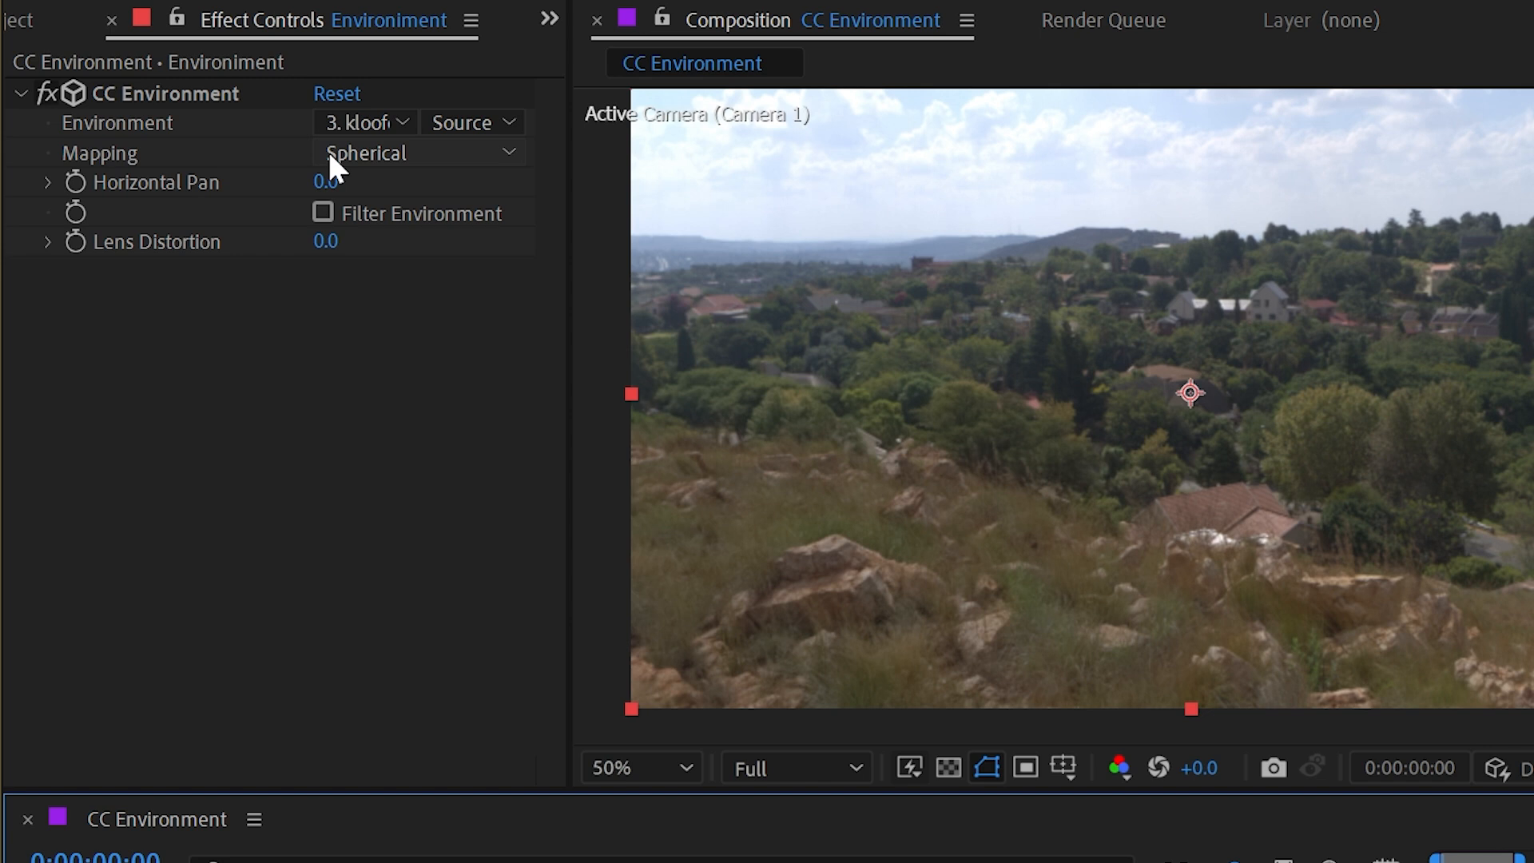
click(328, 151)
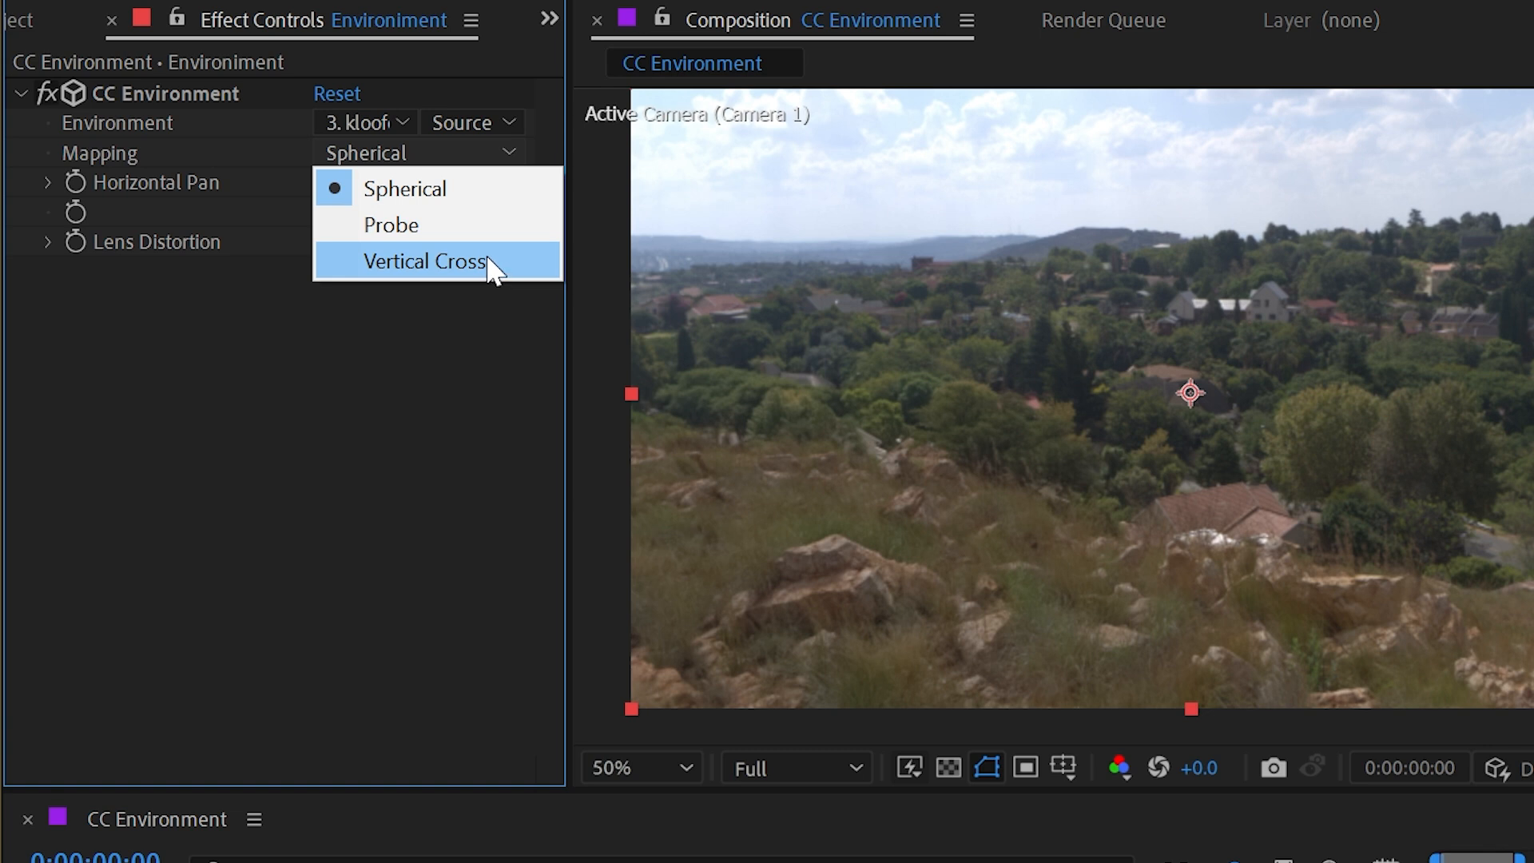
click(224, 171)
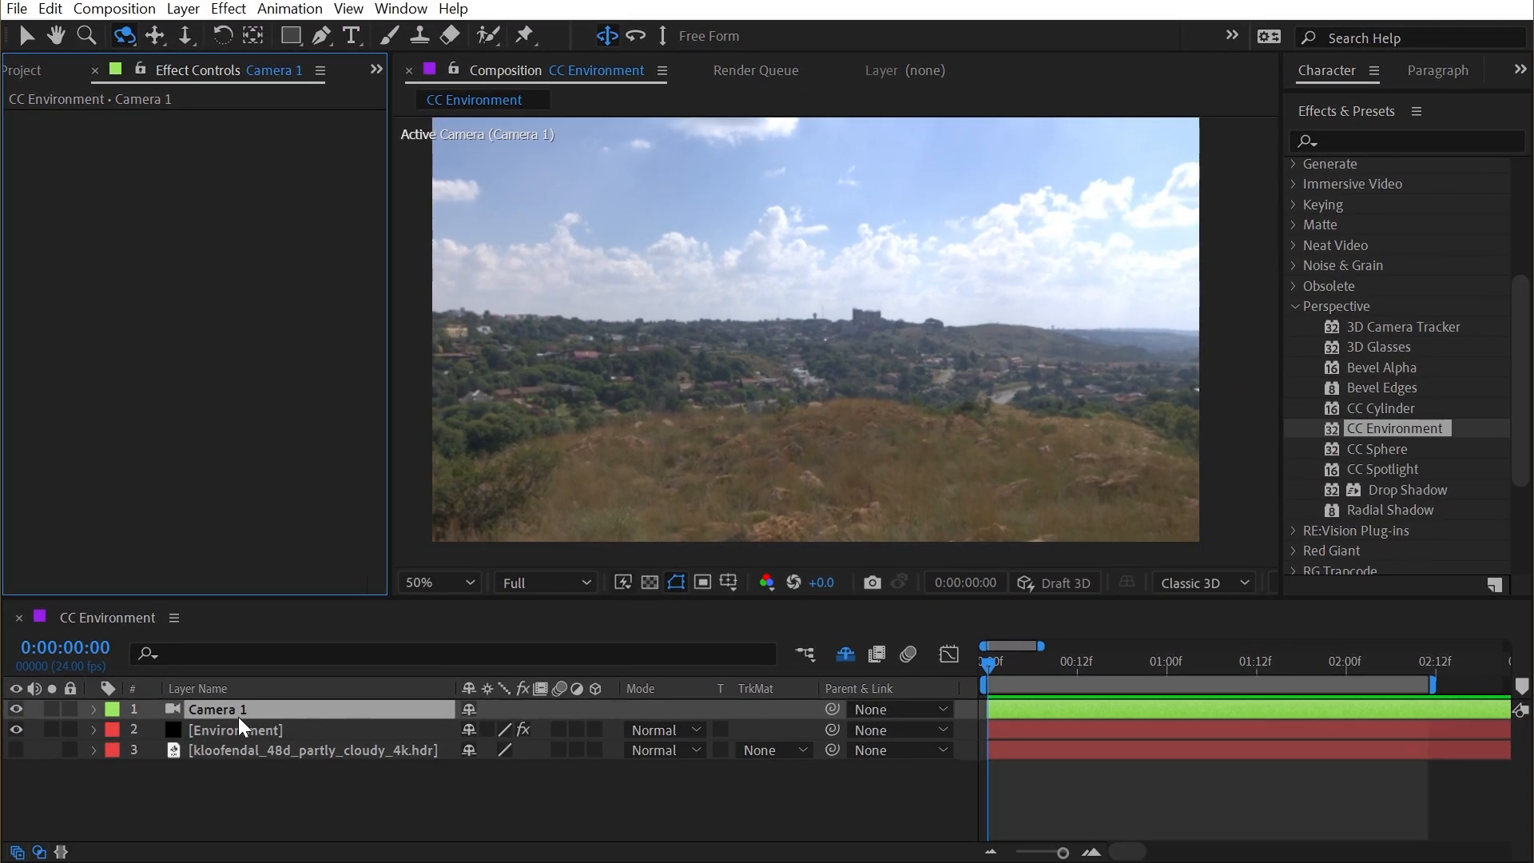
- Try a Horizontal Pan of about 28 in the Environiment solid's CC Environment effect
click(240, 729)
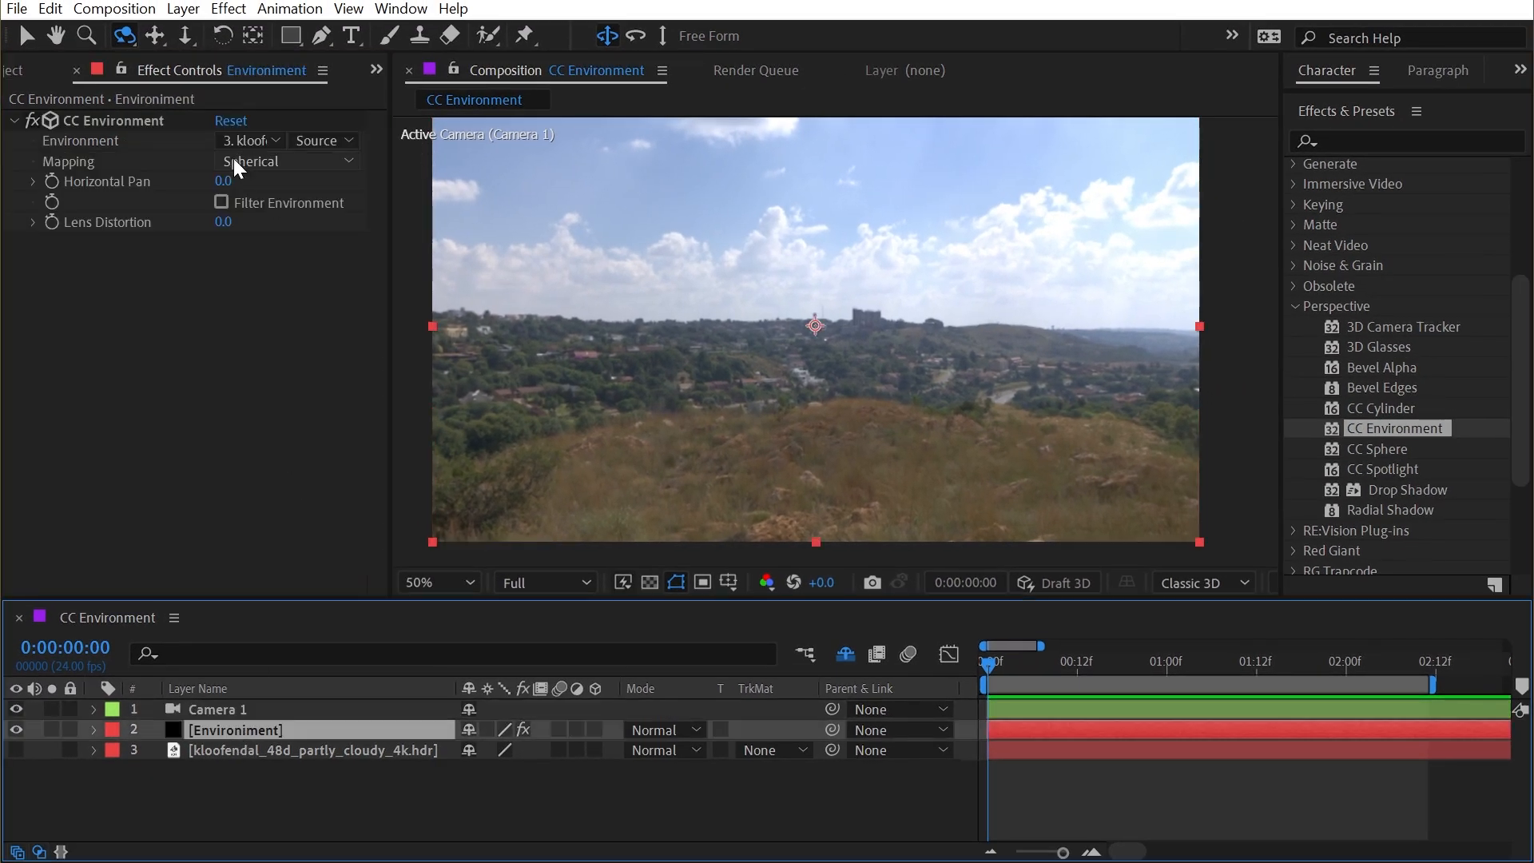
mouse_move(223, 181)
mouse_down()
mouse_move(292, 187)
mouse_move(206, 168)
mouse_move(245, 175)
mouse_up()
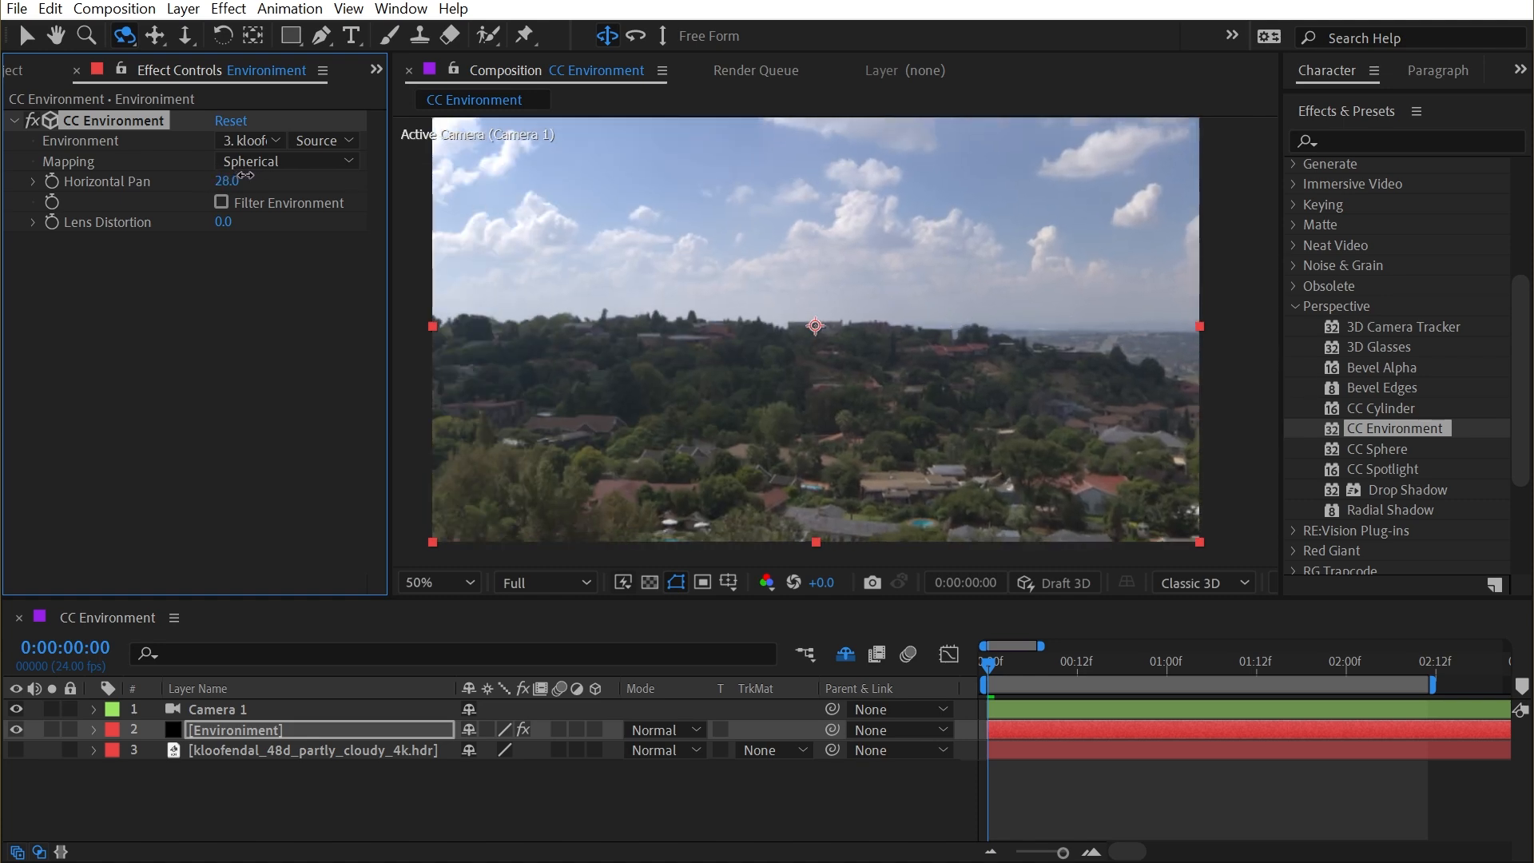
key(ctrl+z)
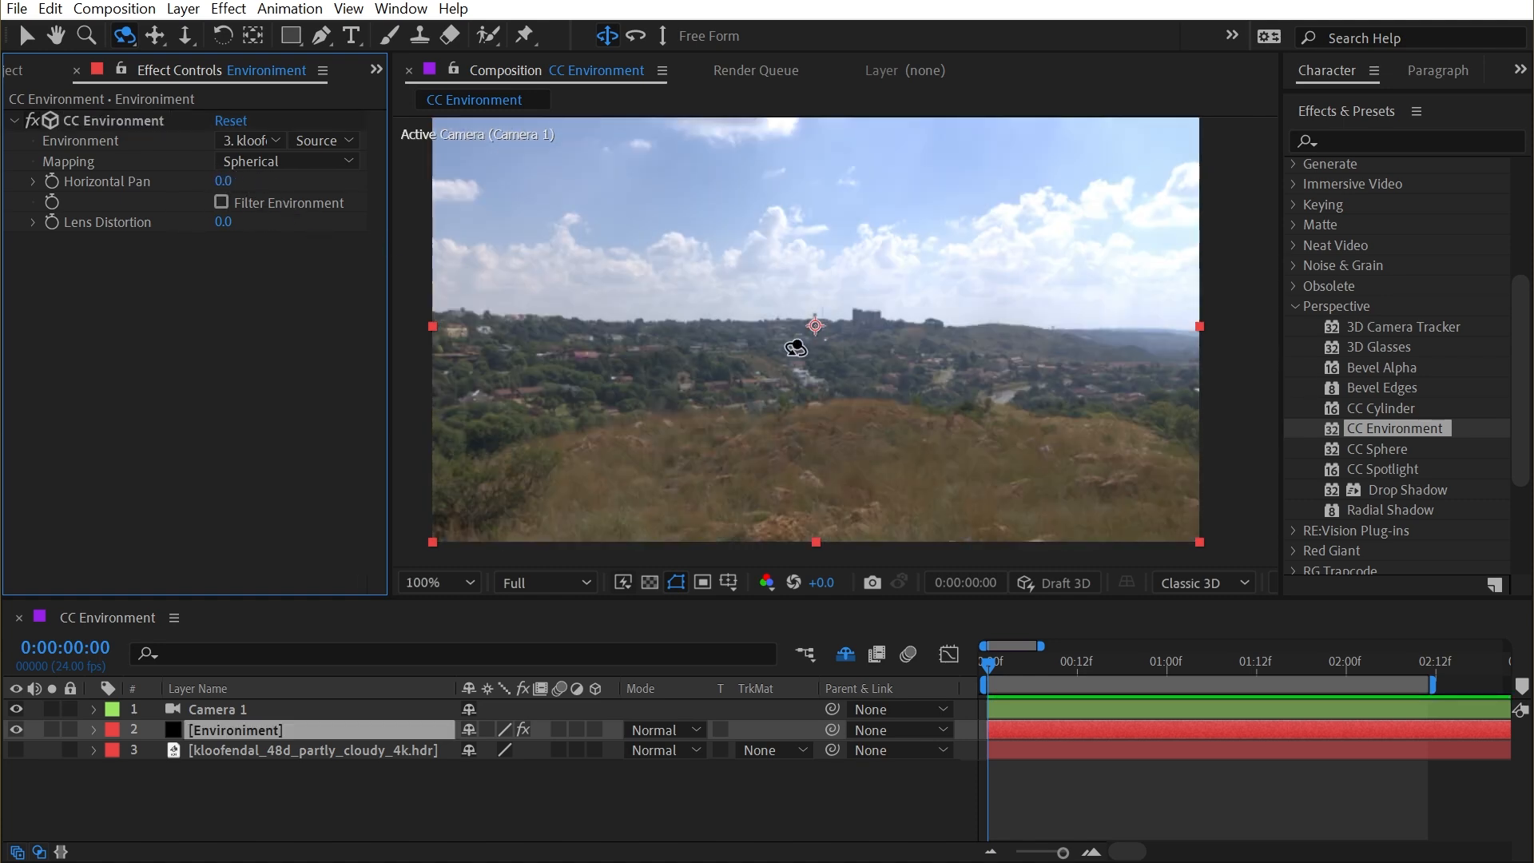
- Compare the distant buildings up close with Filter Environment turned on and off
scroll(795, 348, up, 4)
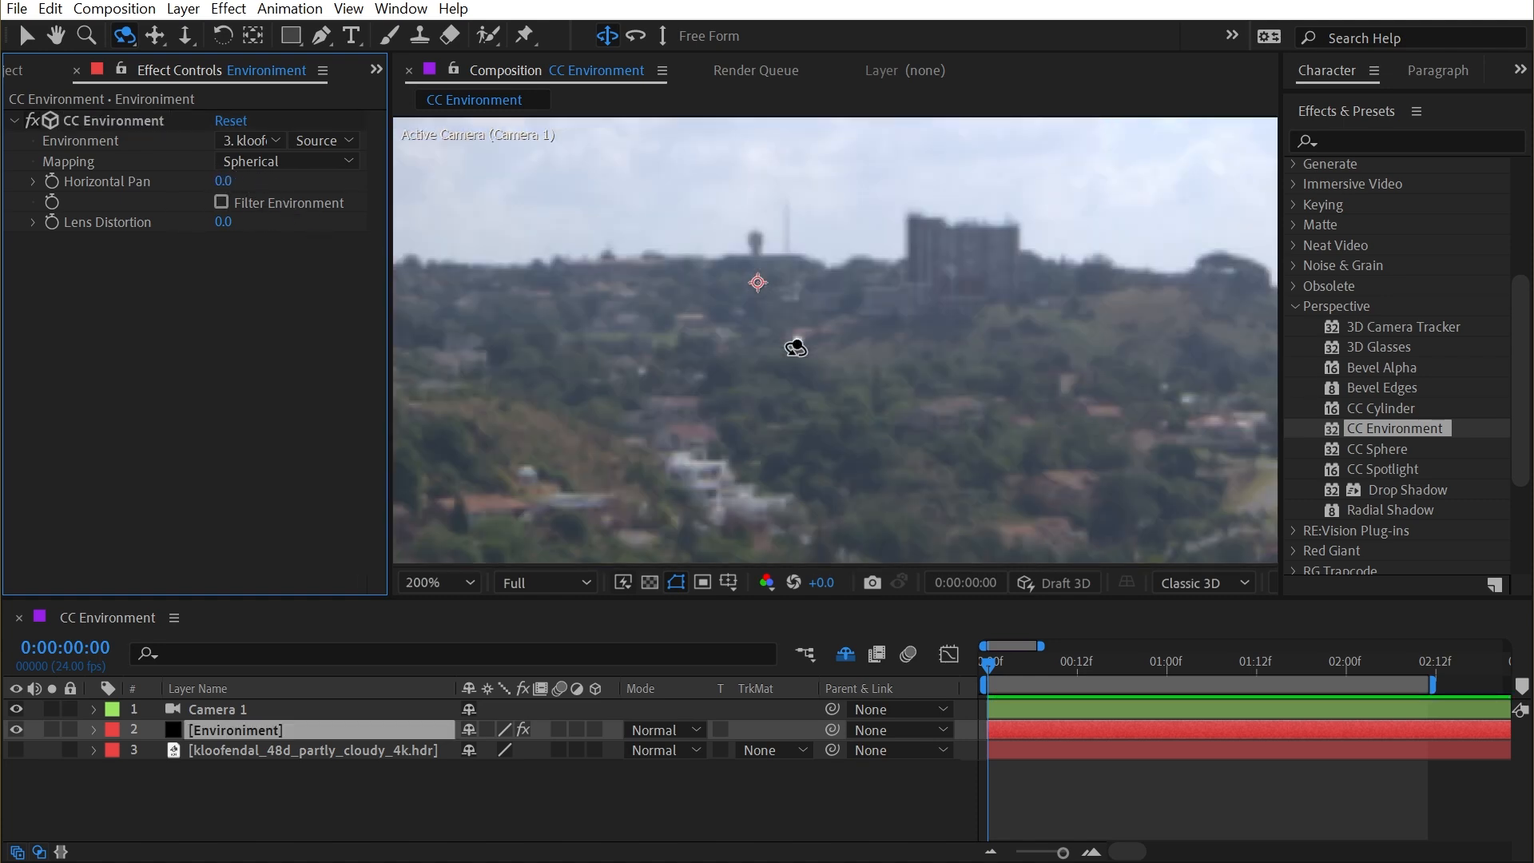
click(222, 202)
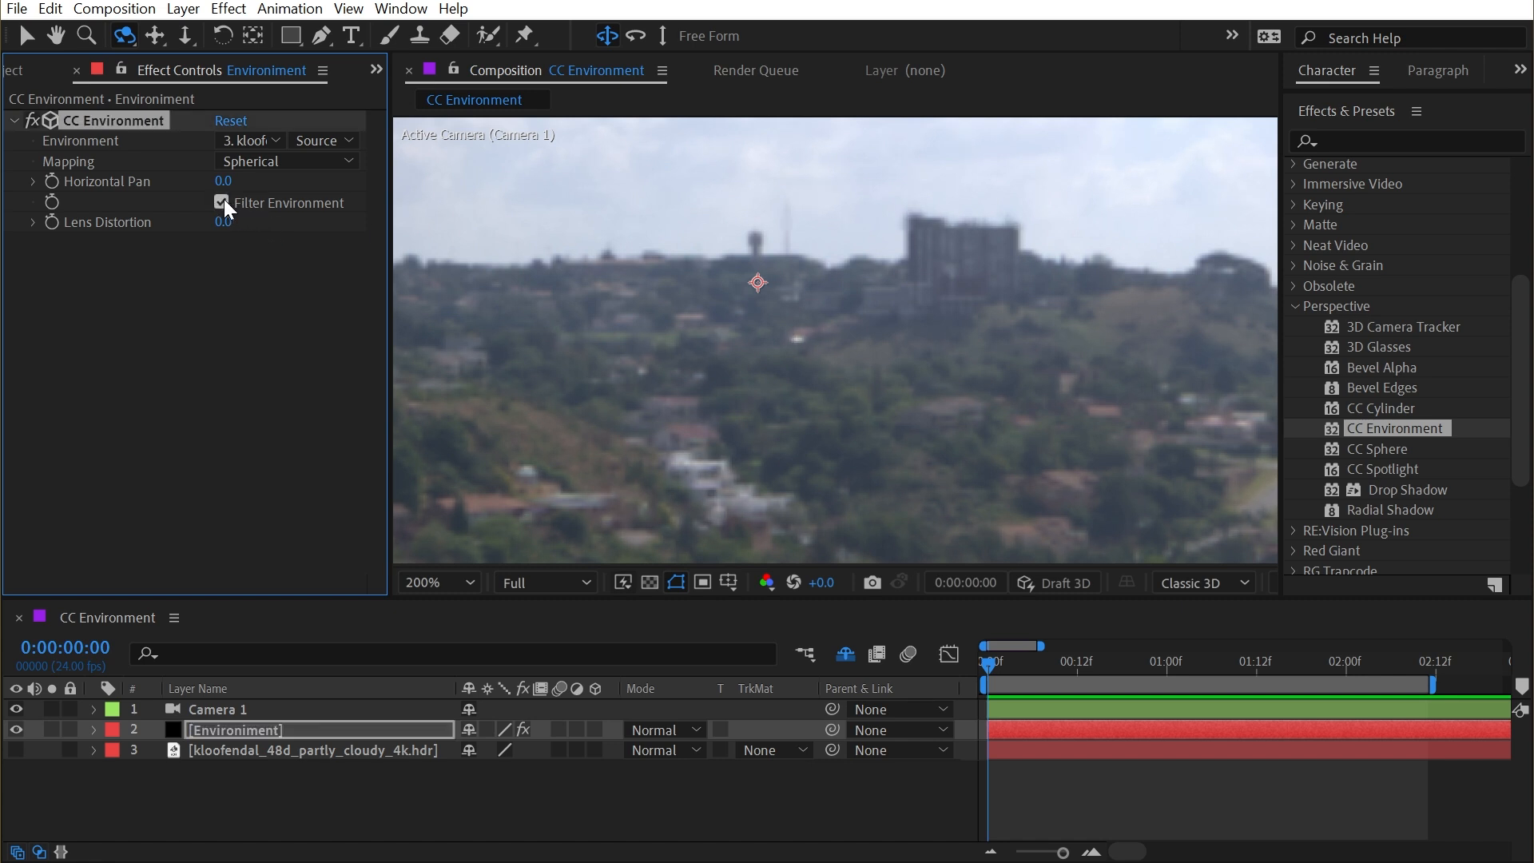
click(222, 203)
scroll(639, 269, down, 2)
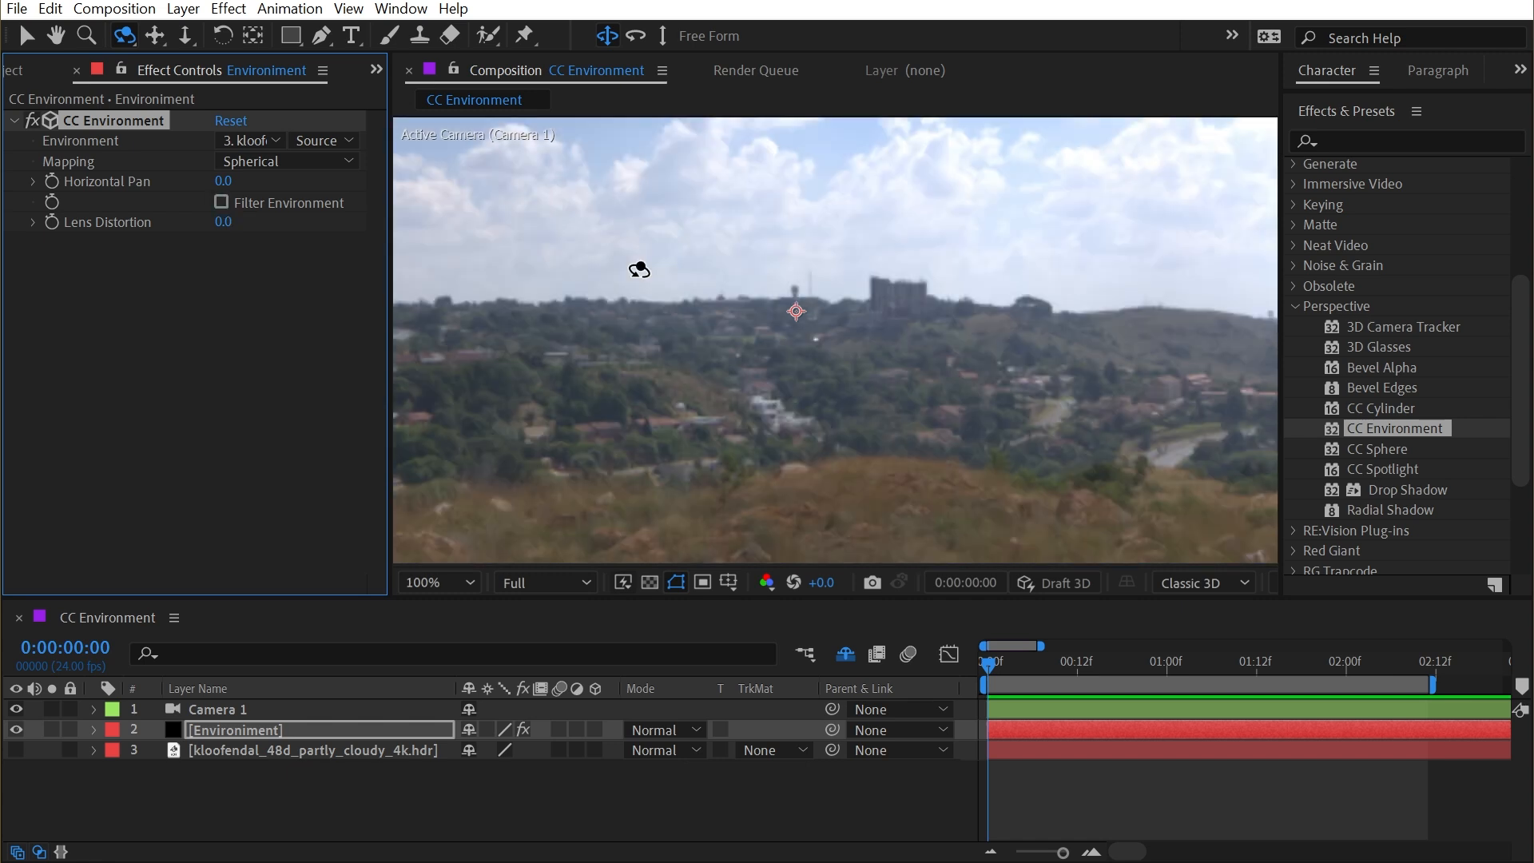
scroll(639, 269, down, 2)
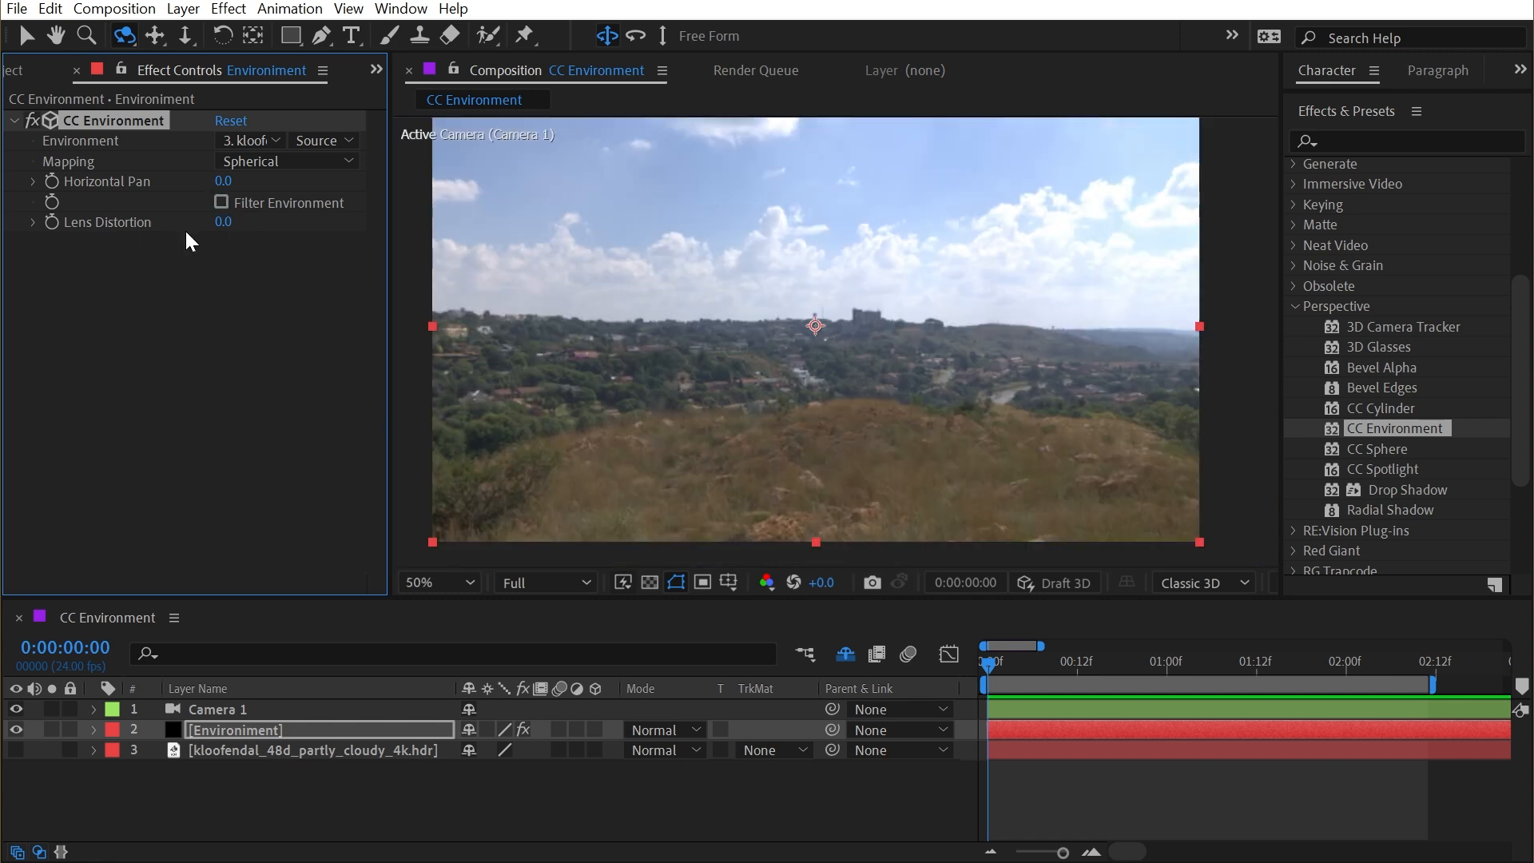
- Try a higher Lens Distortion in the CC Environment effect
drag(223, 226, 260, 218)
key(ctrl+z)
- Try lowering the Zoom in Camera 1's camera options to widen the angle of view
click(94, 710)
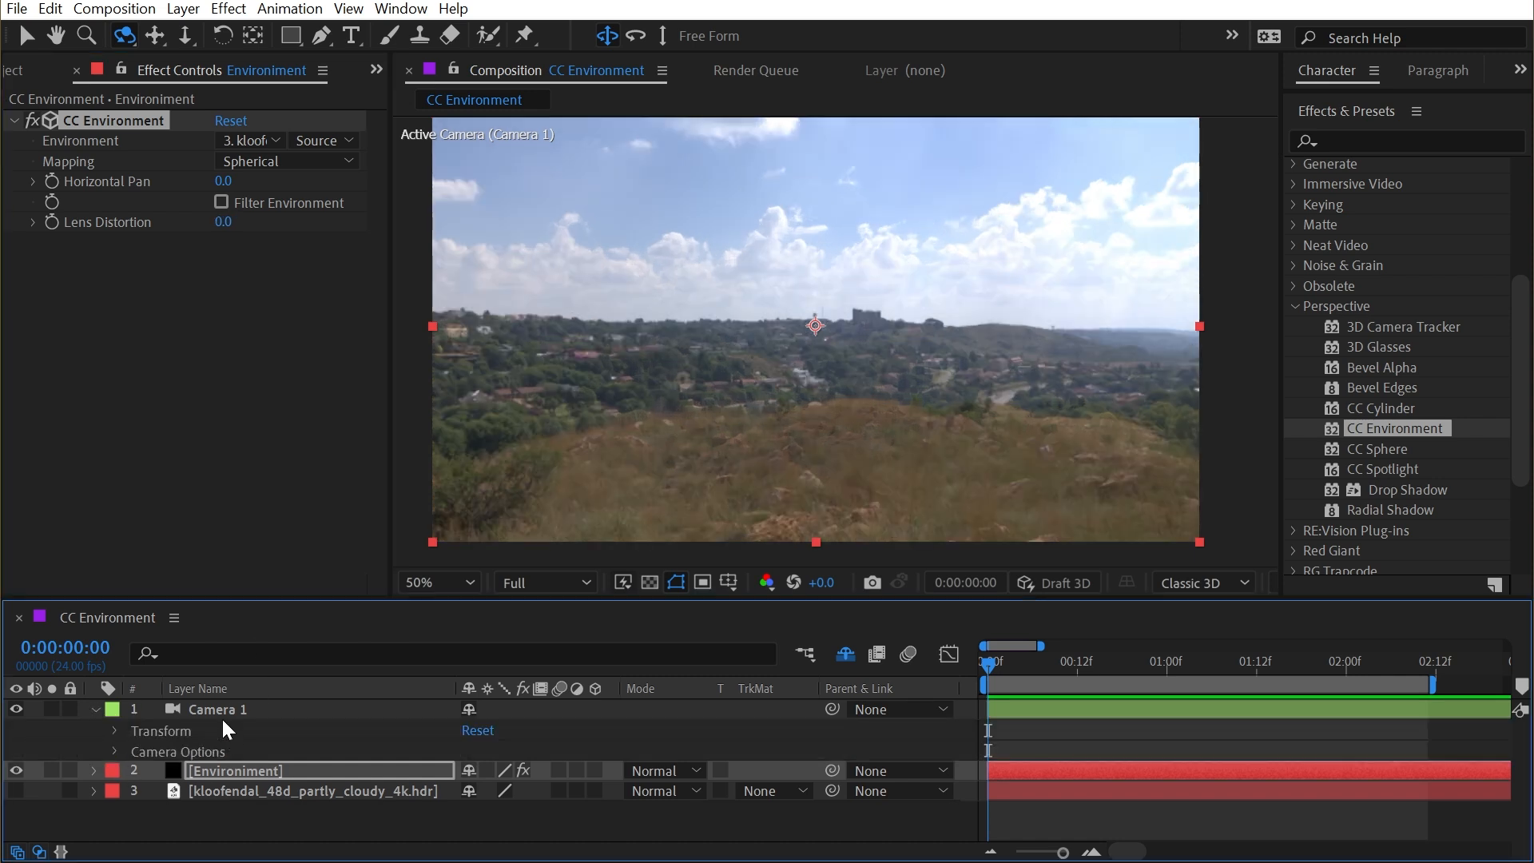
click(114, 751)
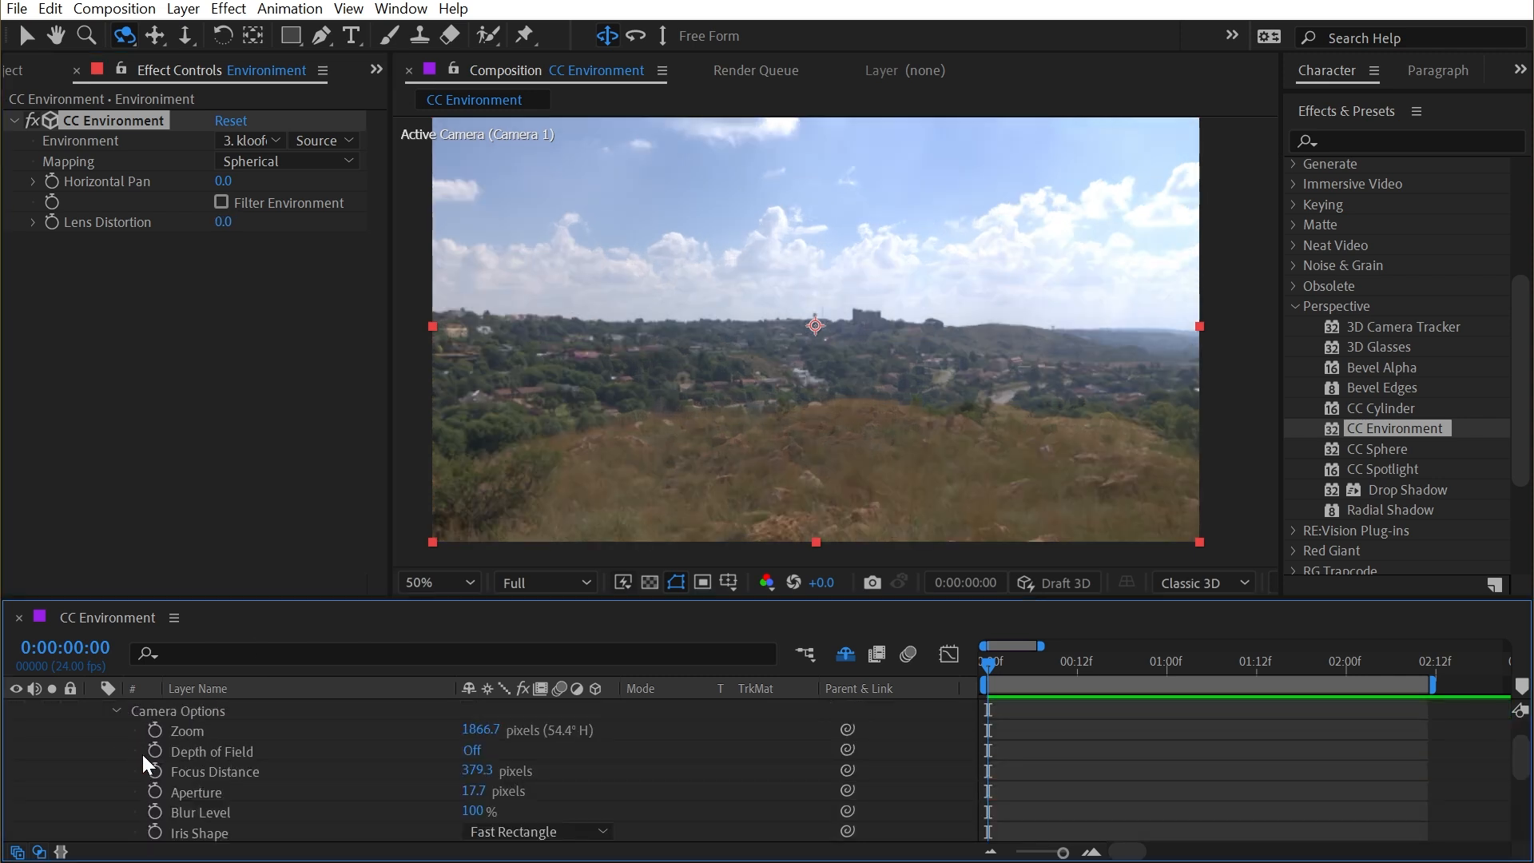
drag(479, 729, 297, 729)
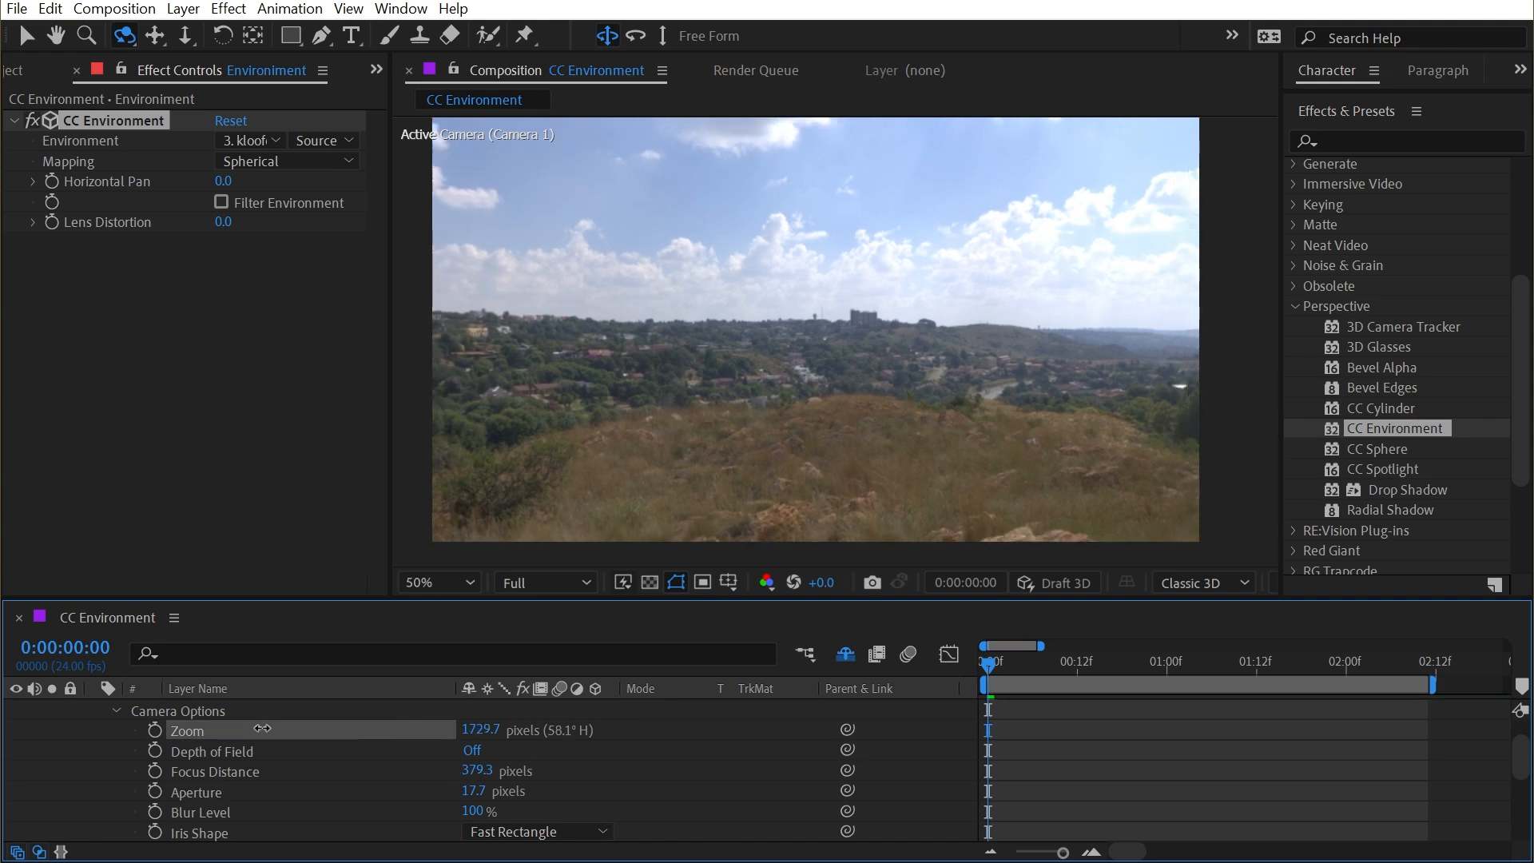
drag(1367, 661, 268, 642)
drag(711, 637, 110, 714)
- Set the CC Environment effect's Lens Distortion to about 118 and orbit the camera around the scene
click(785, 357)
drag(223, 221, 332, 211)
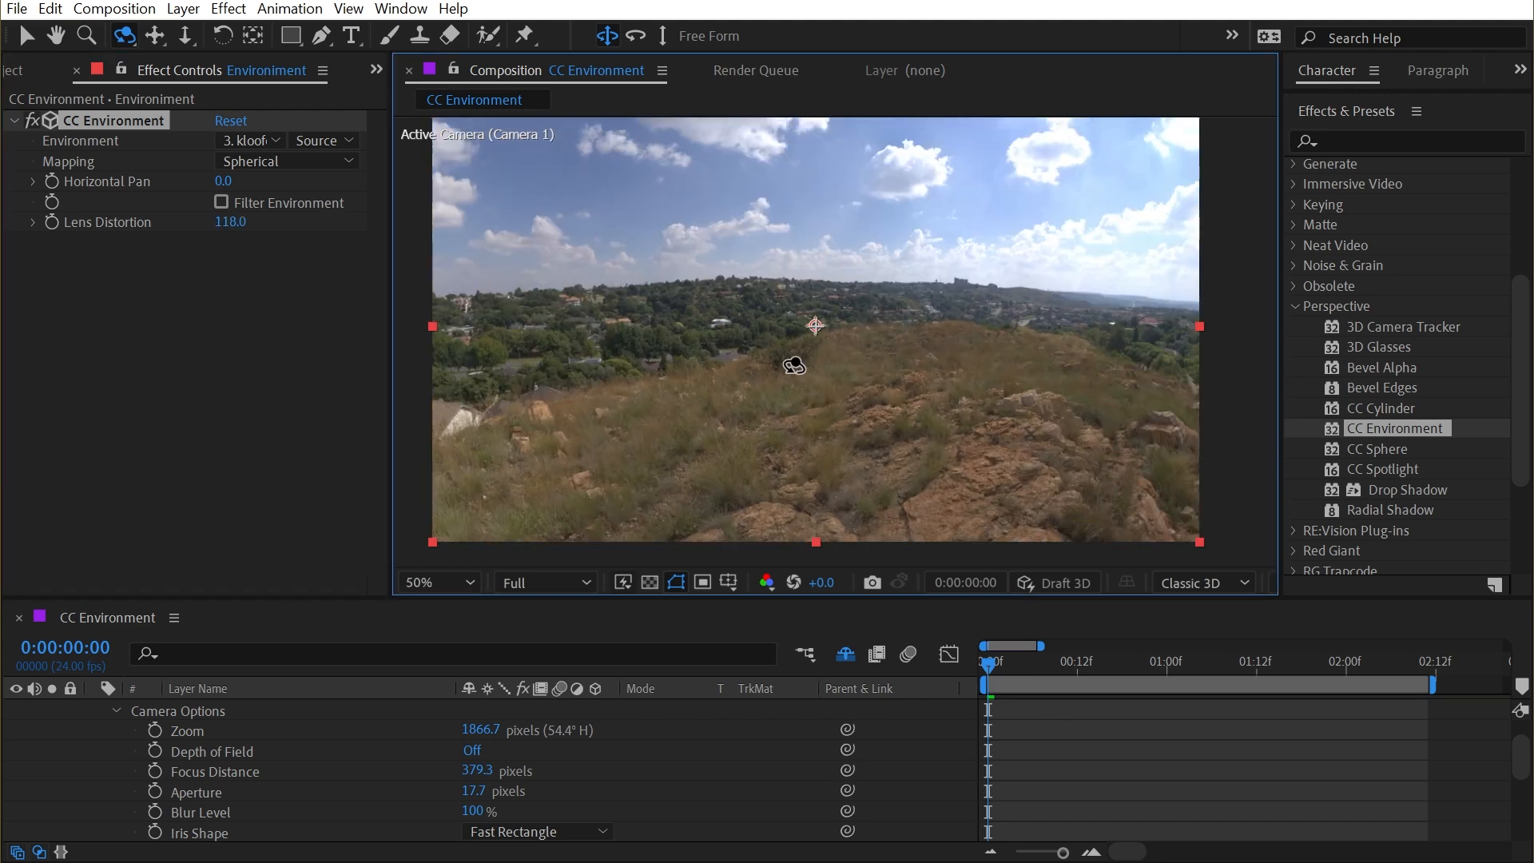
drag(791, 367, 627, 333)
- Add a text layer reading "Some Text" over the landscape
key(ctrl+t)
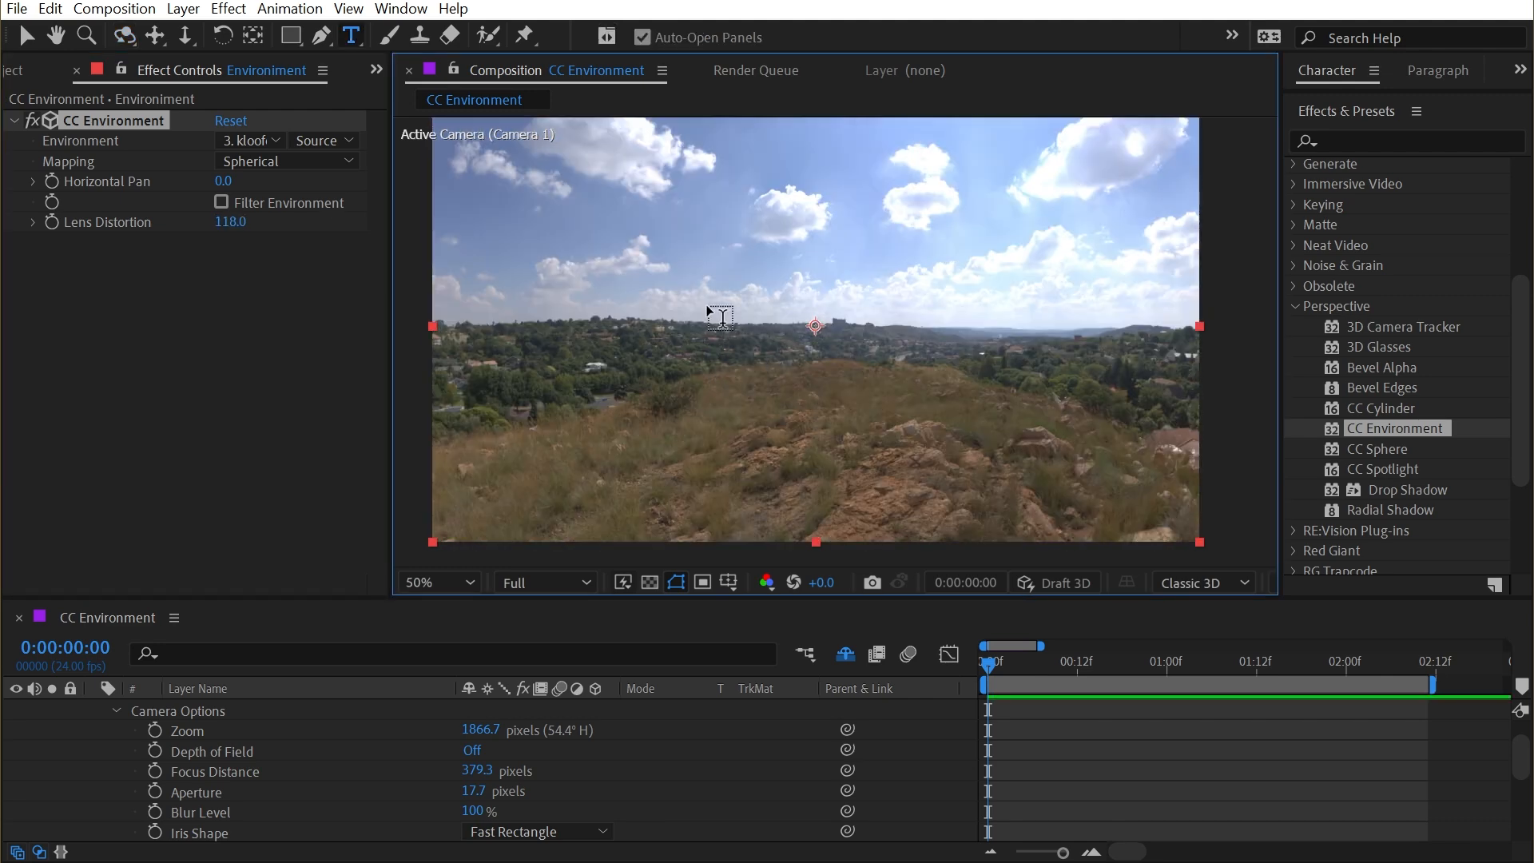
click(719, 336)
text(Some TEXT)
key(ctrl+Return)
scroll(370, 741, up, 1)
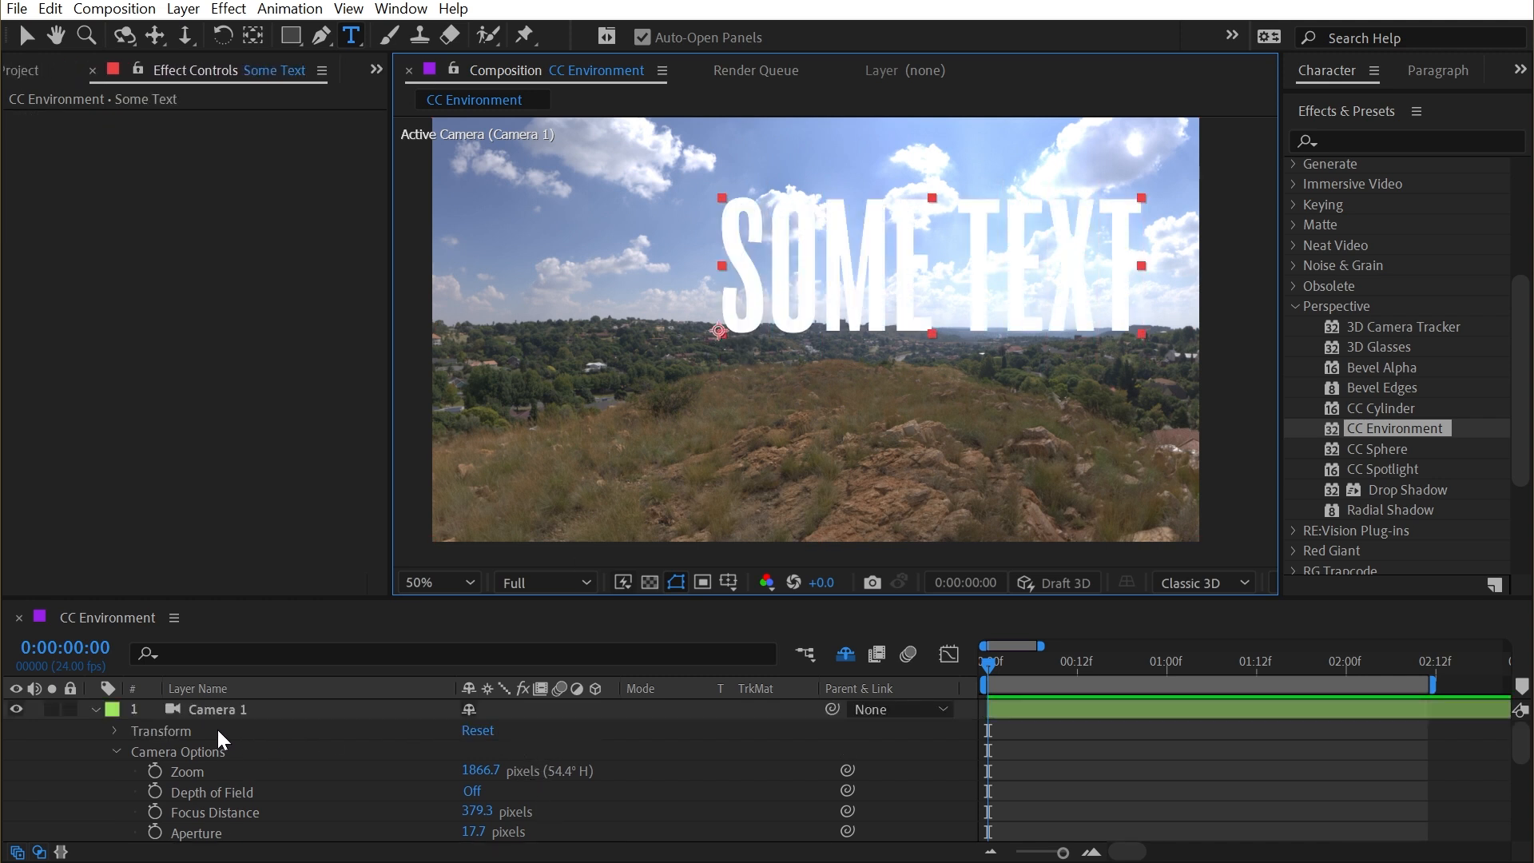
- Make the text layer 3D and move it to the middle of the composition
click(95, 709)
click(595, 729)
key(v)
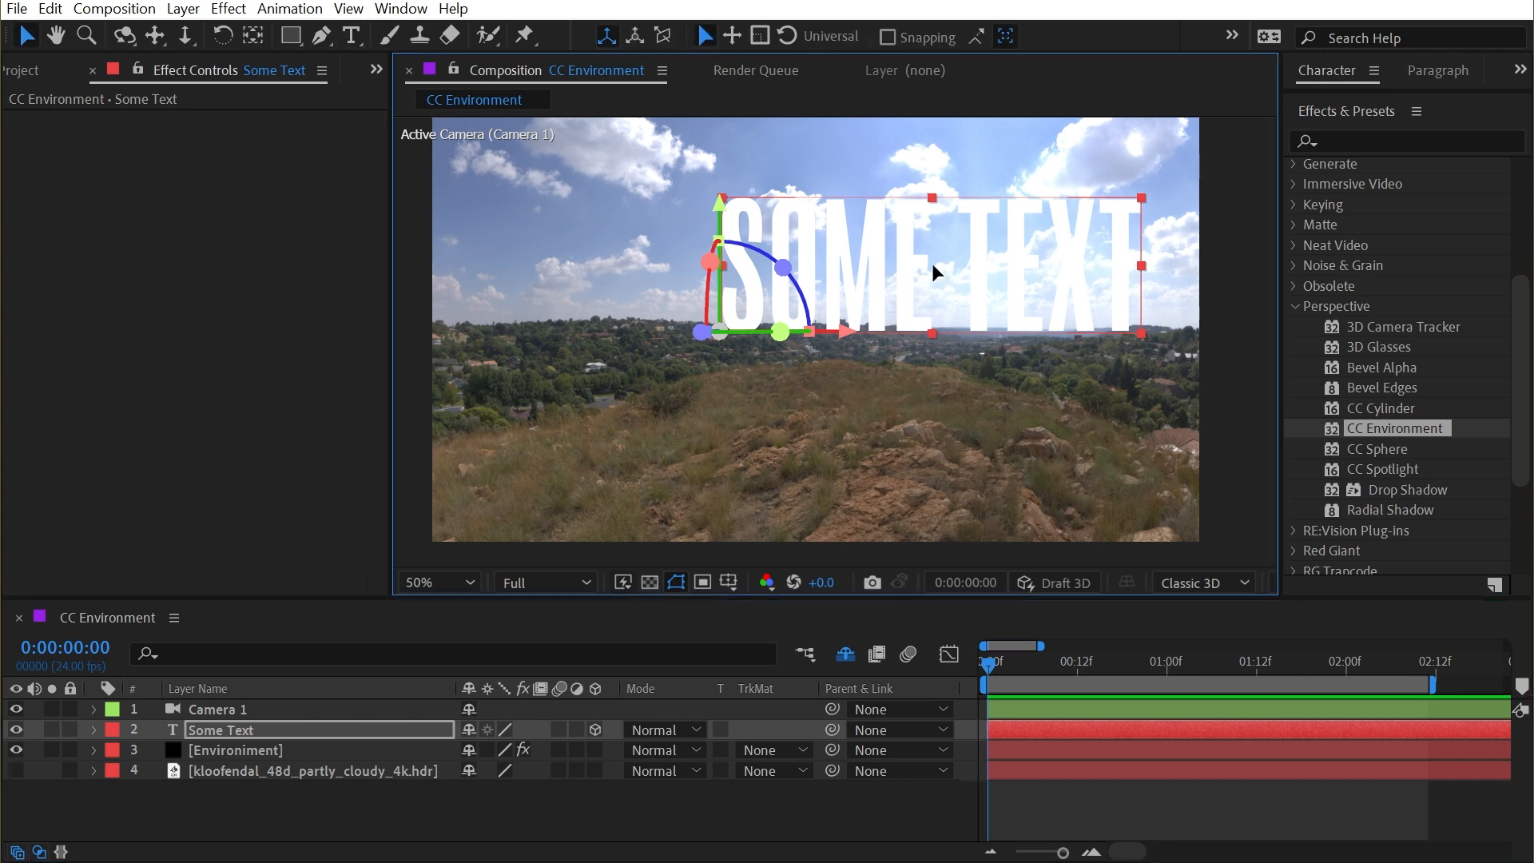
drag(831, 349, 854, 354)
- Give the Some Text layer a black stroke 9 px wide
click(1450, 71)
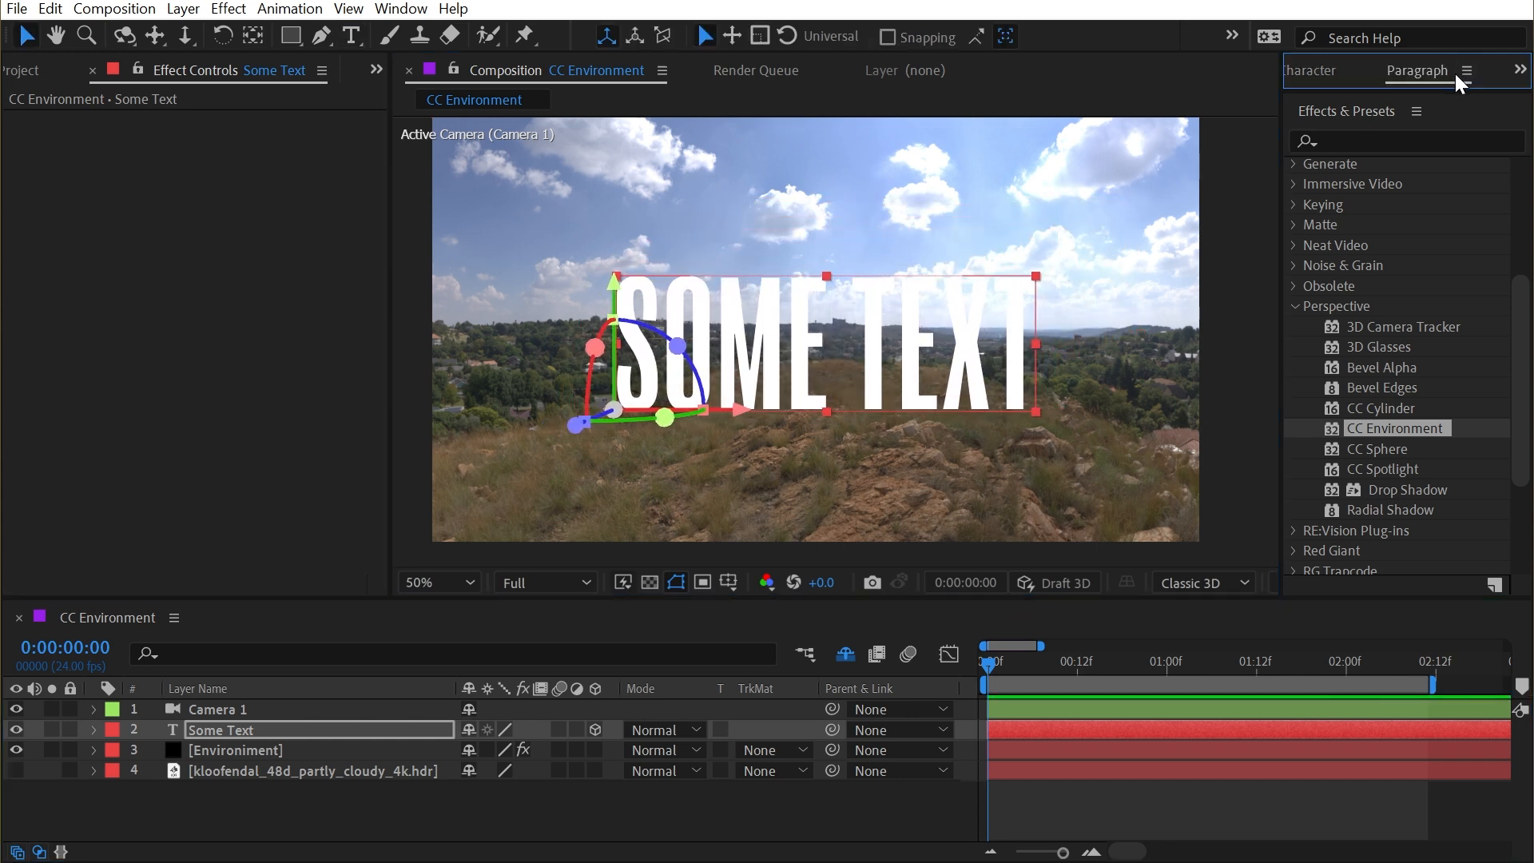
drag(1335, 84, 1342, 328)
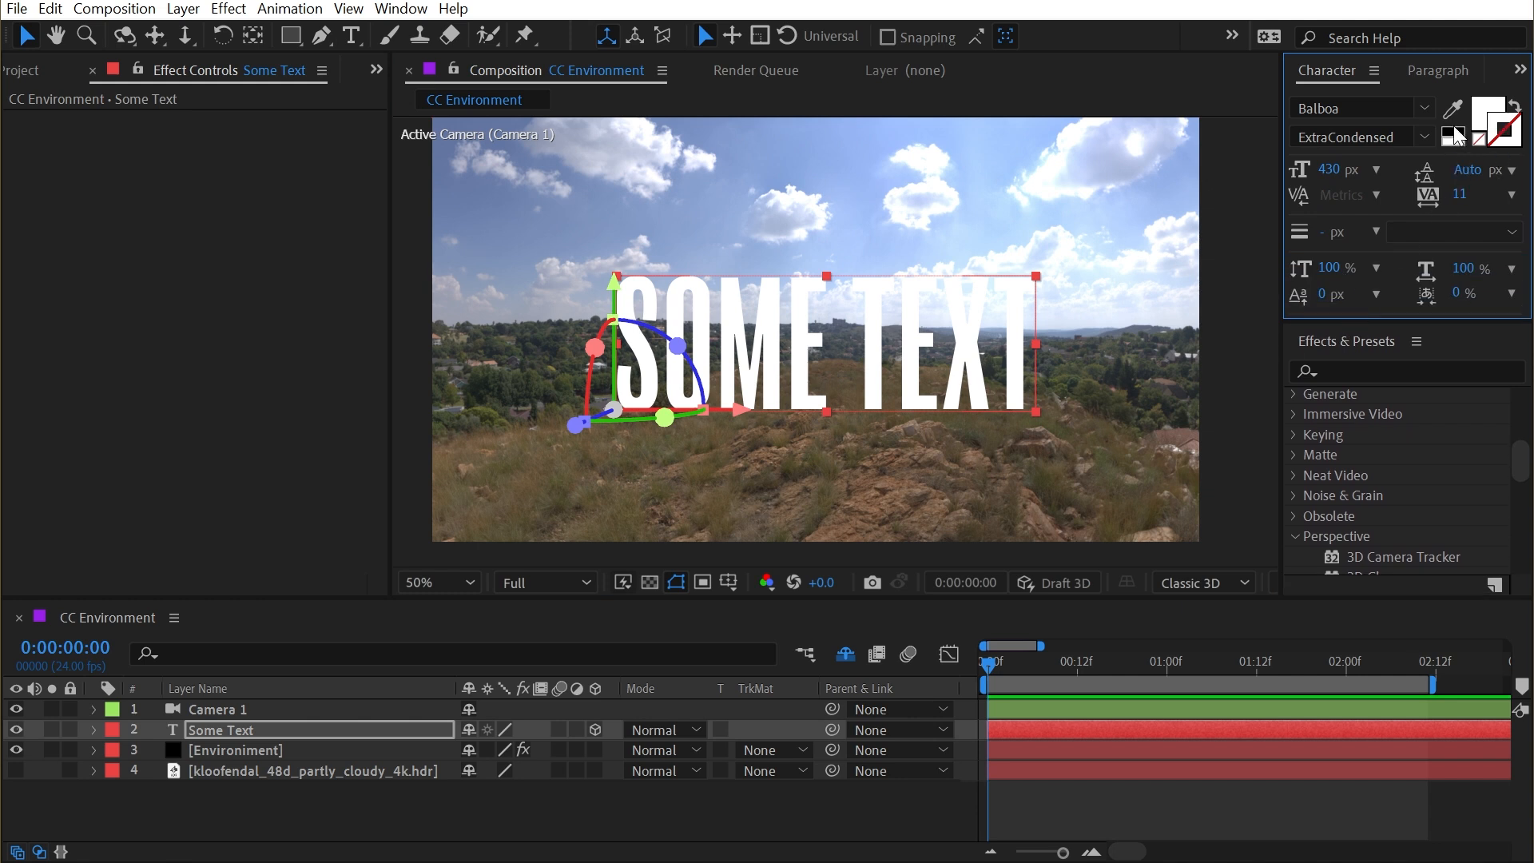
click(1453, 136)
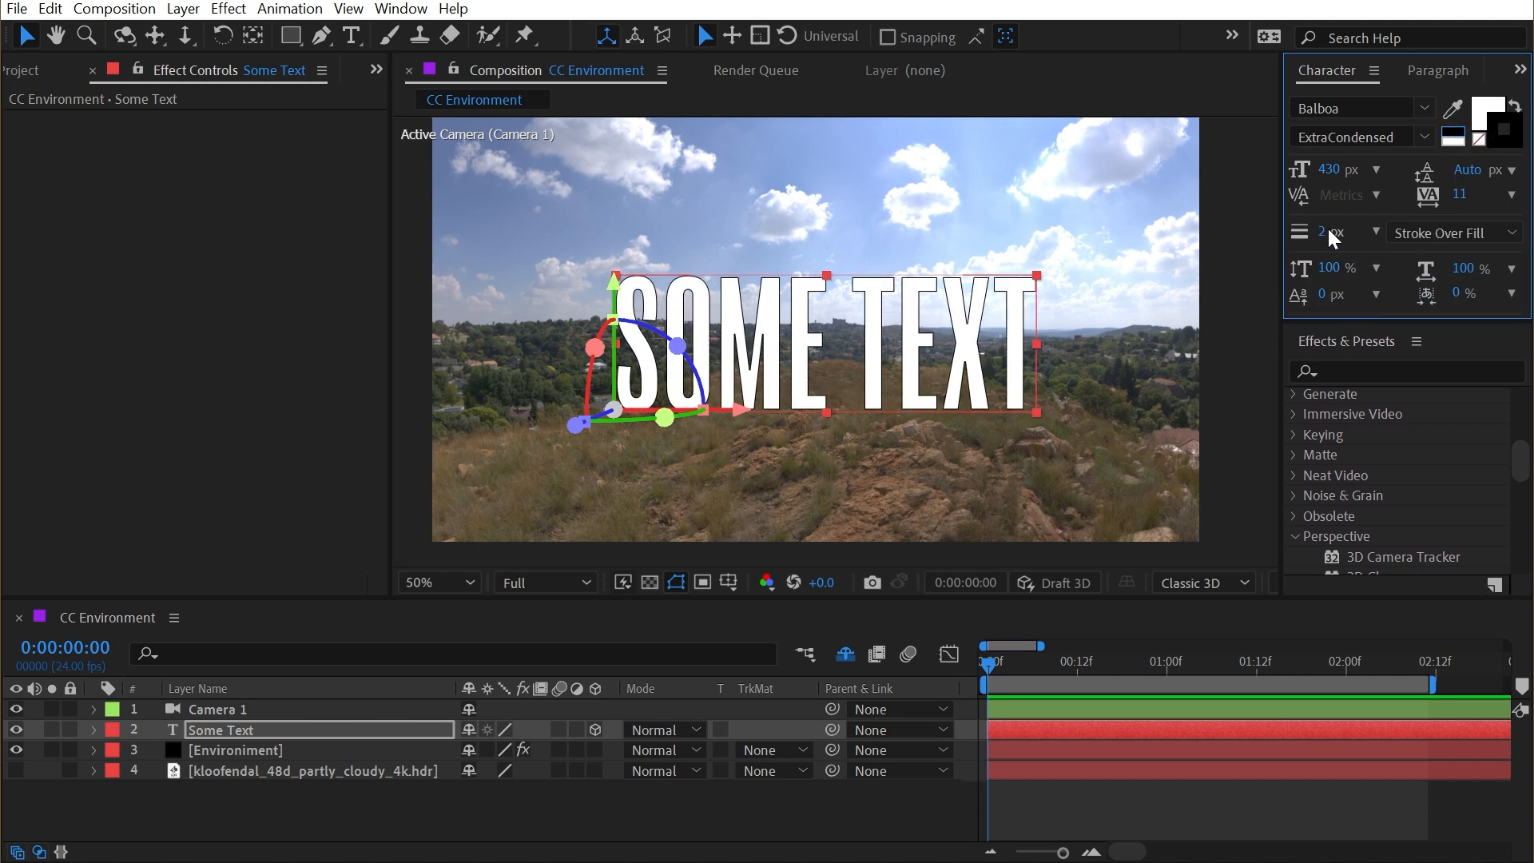
drag(1323, 231, 1346, 232)
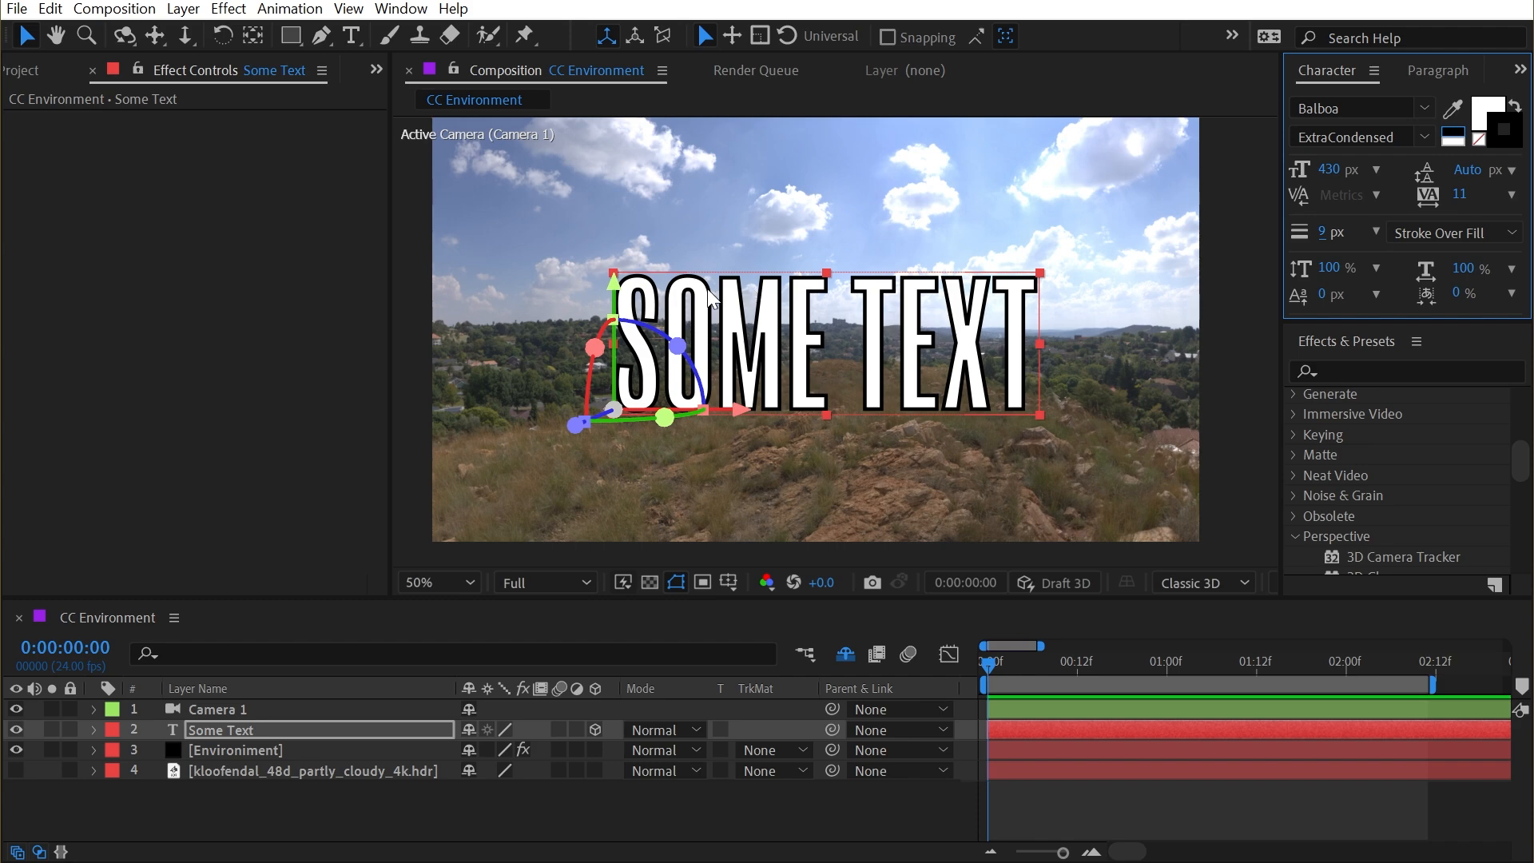
- Push the Some Text layer back in depth to Z about 2059 and orbit the camera to check its placement
key(c)
mouse_move(777, 320)
mouse_down()
mouse_move(796, 292)
mouse_move(863, 290)
mouse_move(887, 326)
mouse_move(751, 343)
mouse_move(786, 334)
mouse_up()
key(ctrl+z)
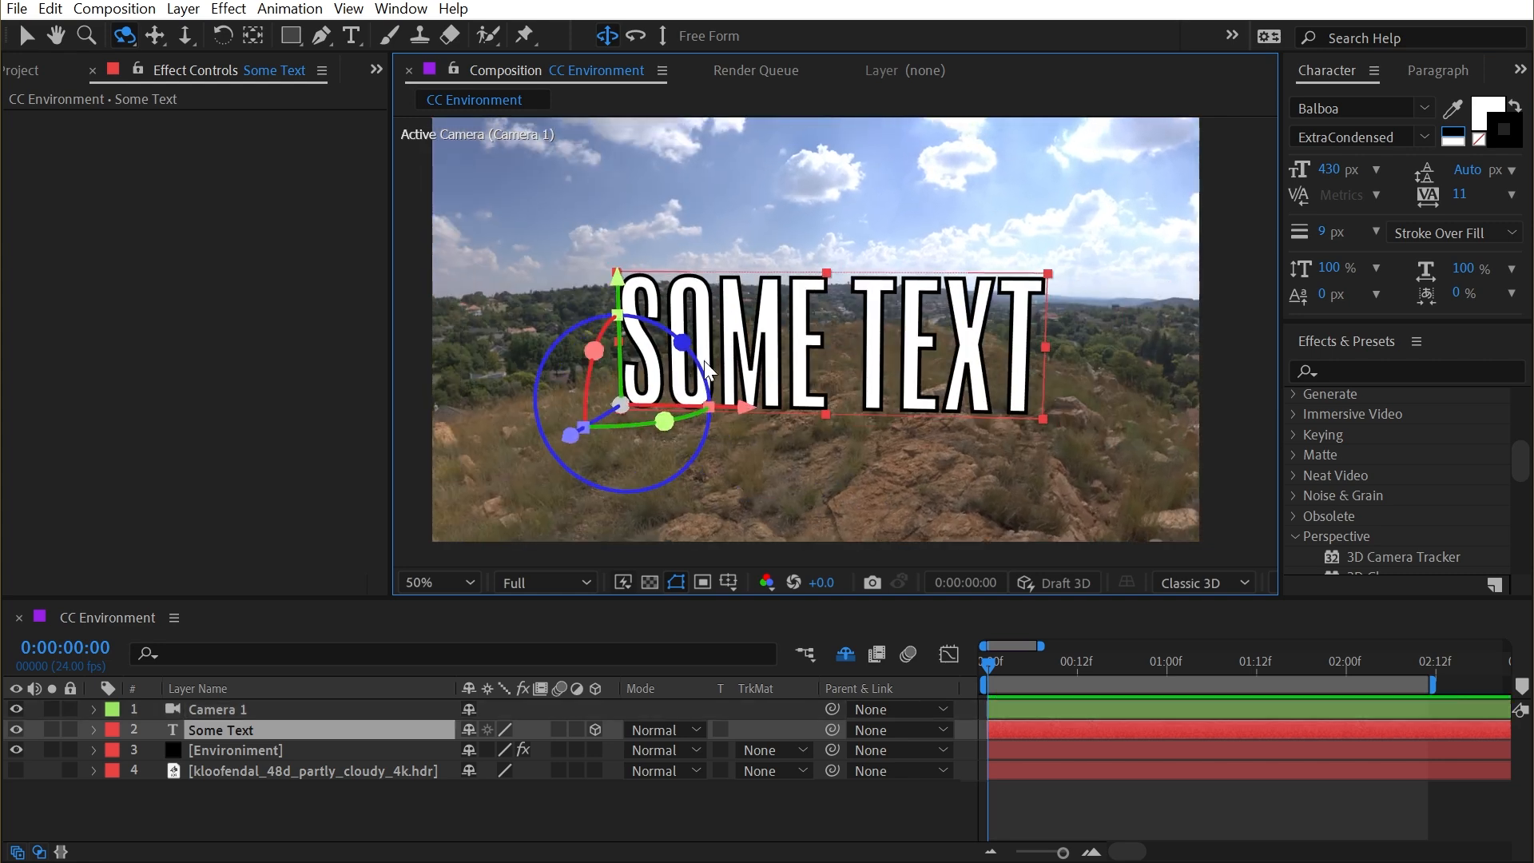
key(v)
drag(595, 421, 872, 312)
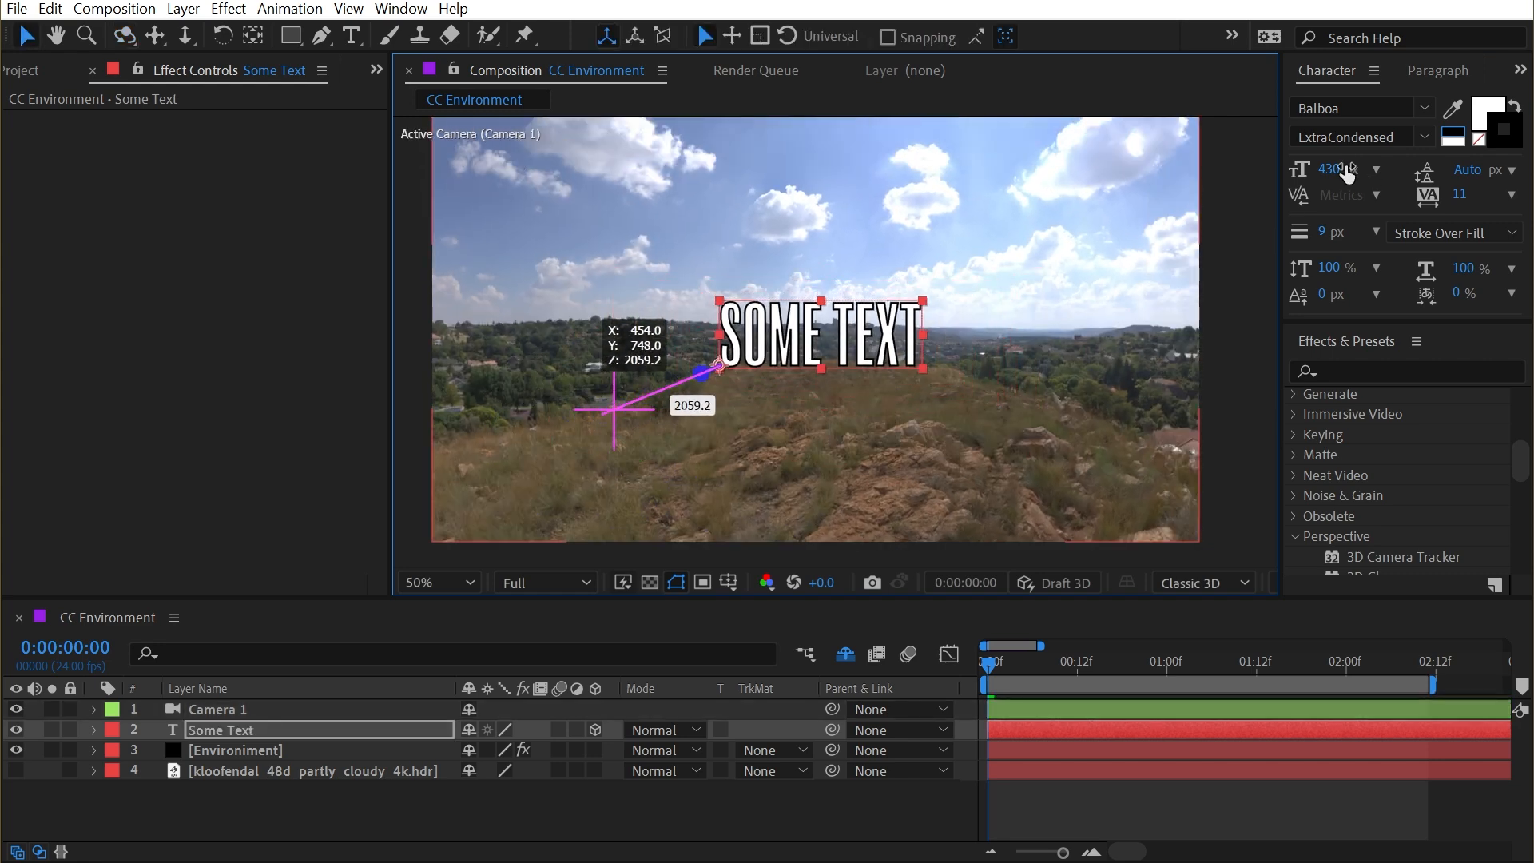
key(c)
drag(932, 260, 777, 302)
- Delete the Some Text layer from the composition
key(v)
click(777, 336)
key(Delete)
- Set the Environment layer's Lens Distortion to 1000 and orbit the camera down toward the ground for a tiny-planet view
click(225, 729)
drag(230, 221, 1094, 156)
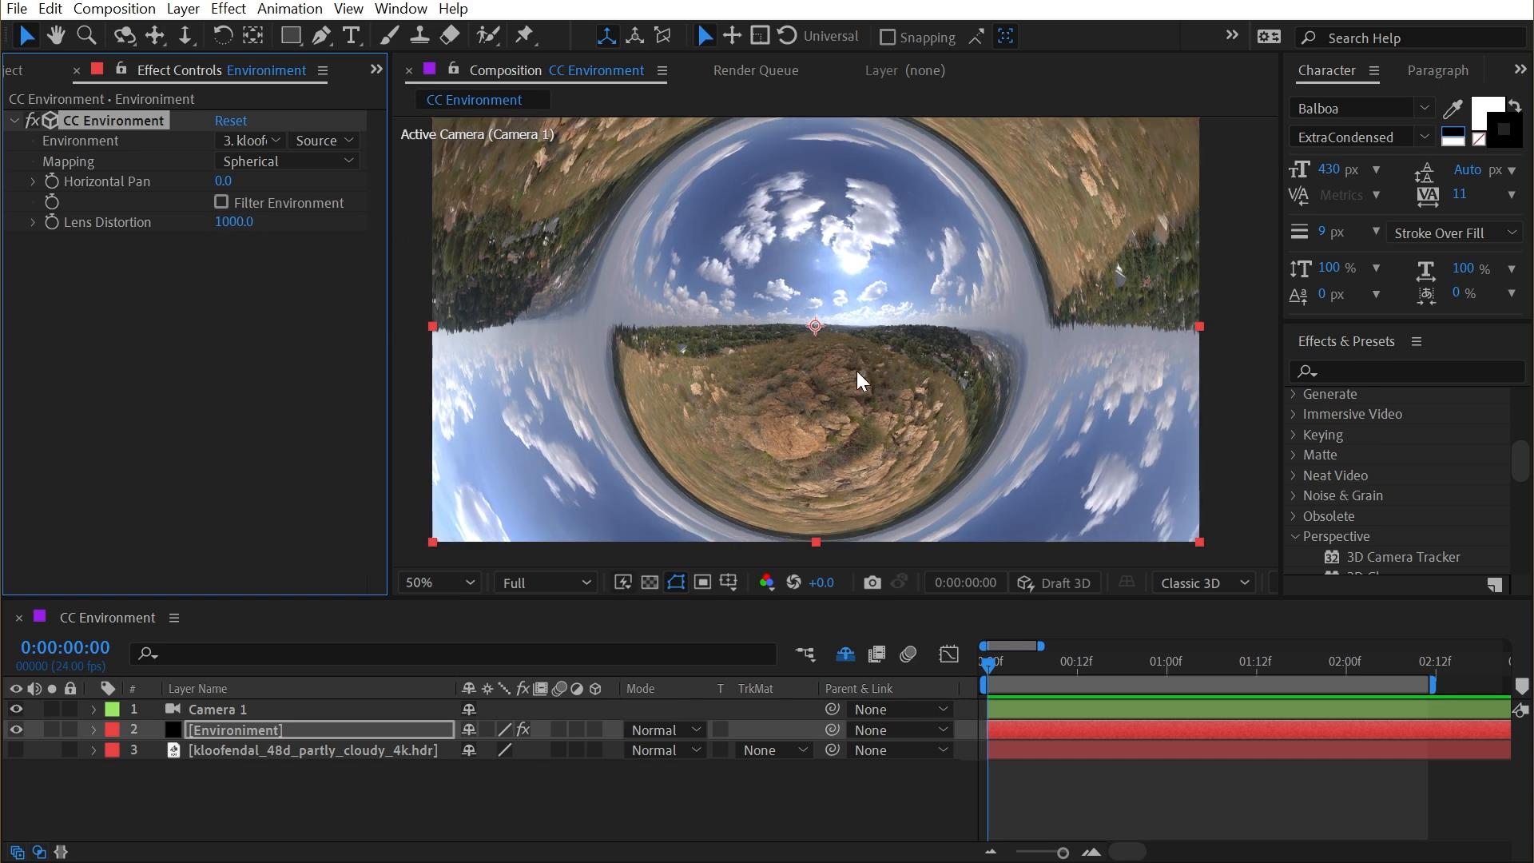
key(c)
drag(810, 284, 811, 416)
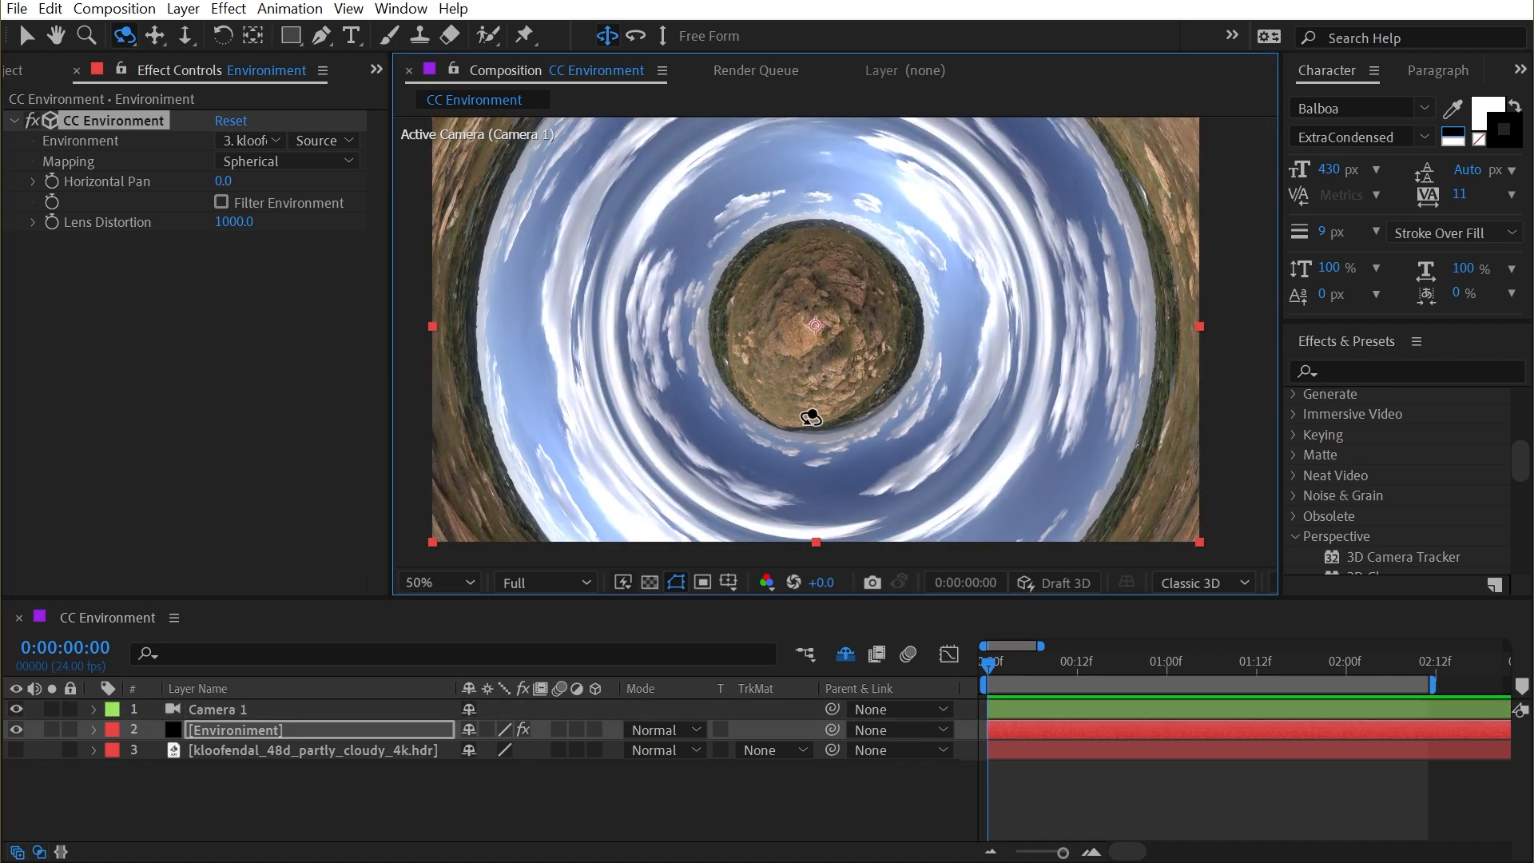
- Lower the Lens Distortion to 501 and orbit the camera around the tiny planet
drag(233, 221, 136, 222)
drag(703, 352, 703, 355)
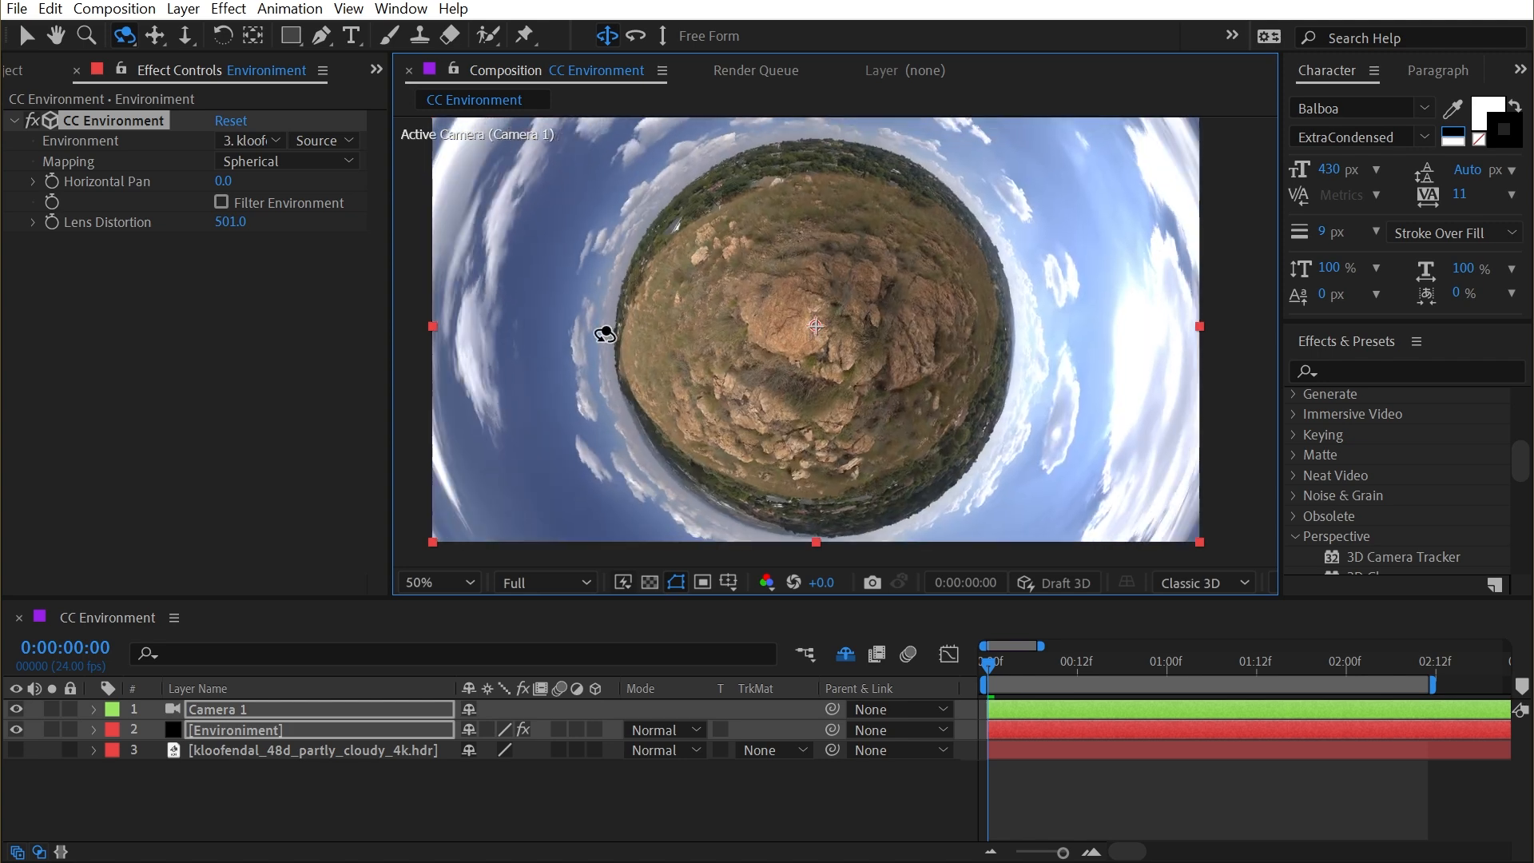
drag(614, 343, 824, 425)
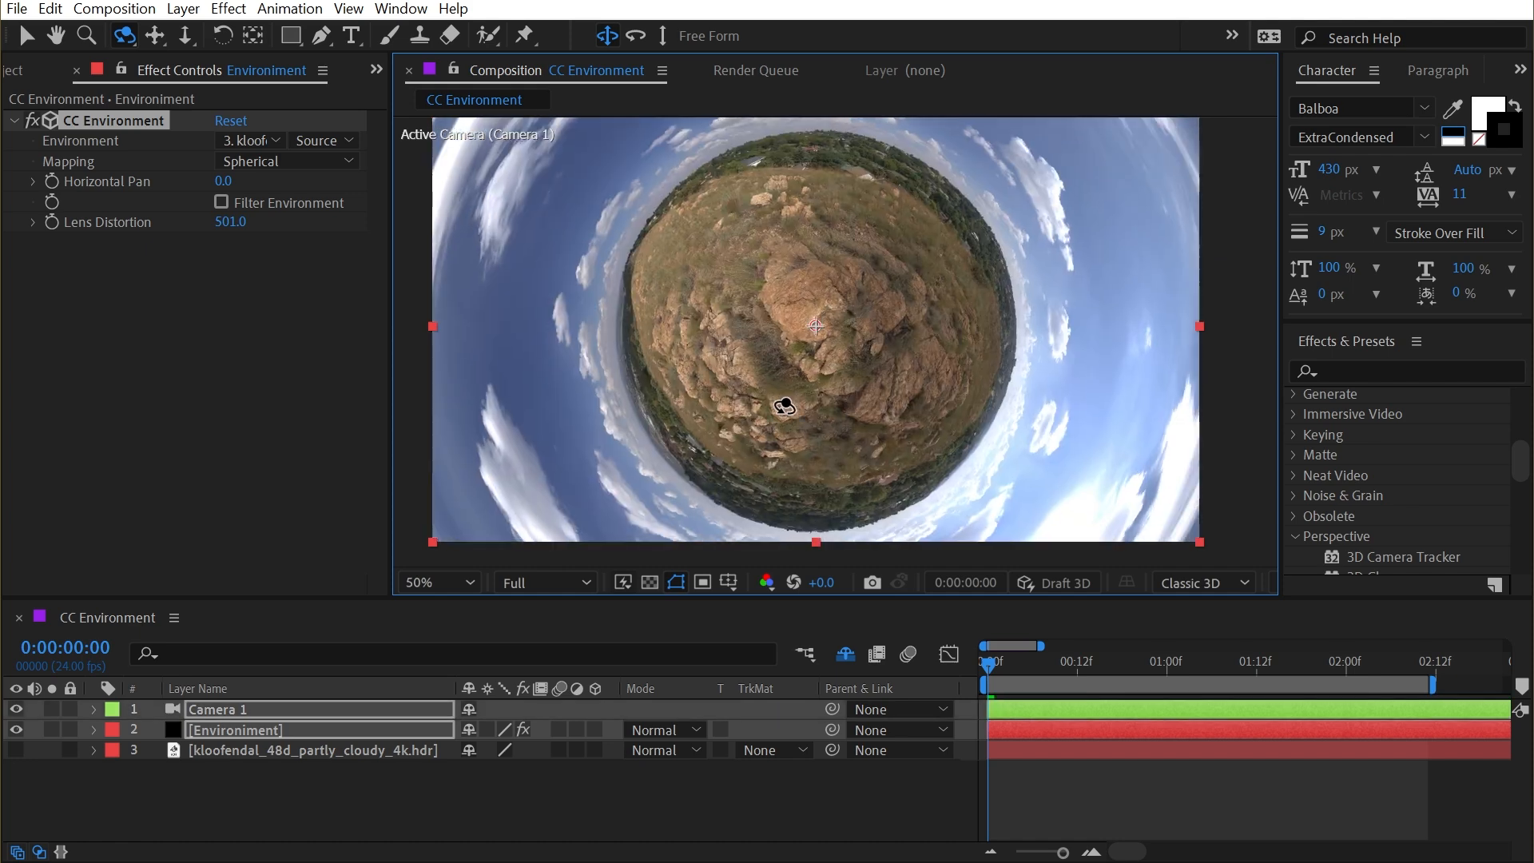
- Reduce the CC Environment effect's Lens Distortion to 157 for a regular wide view of the landscape
click(231, 221)
text(55)
key(Return)
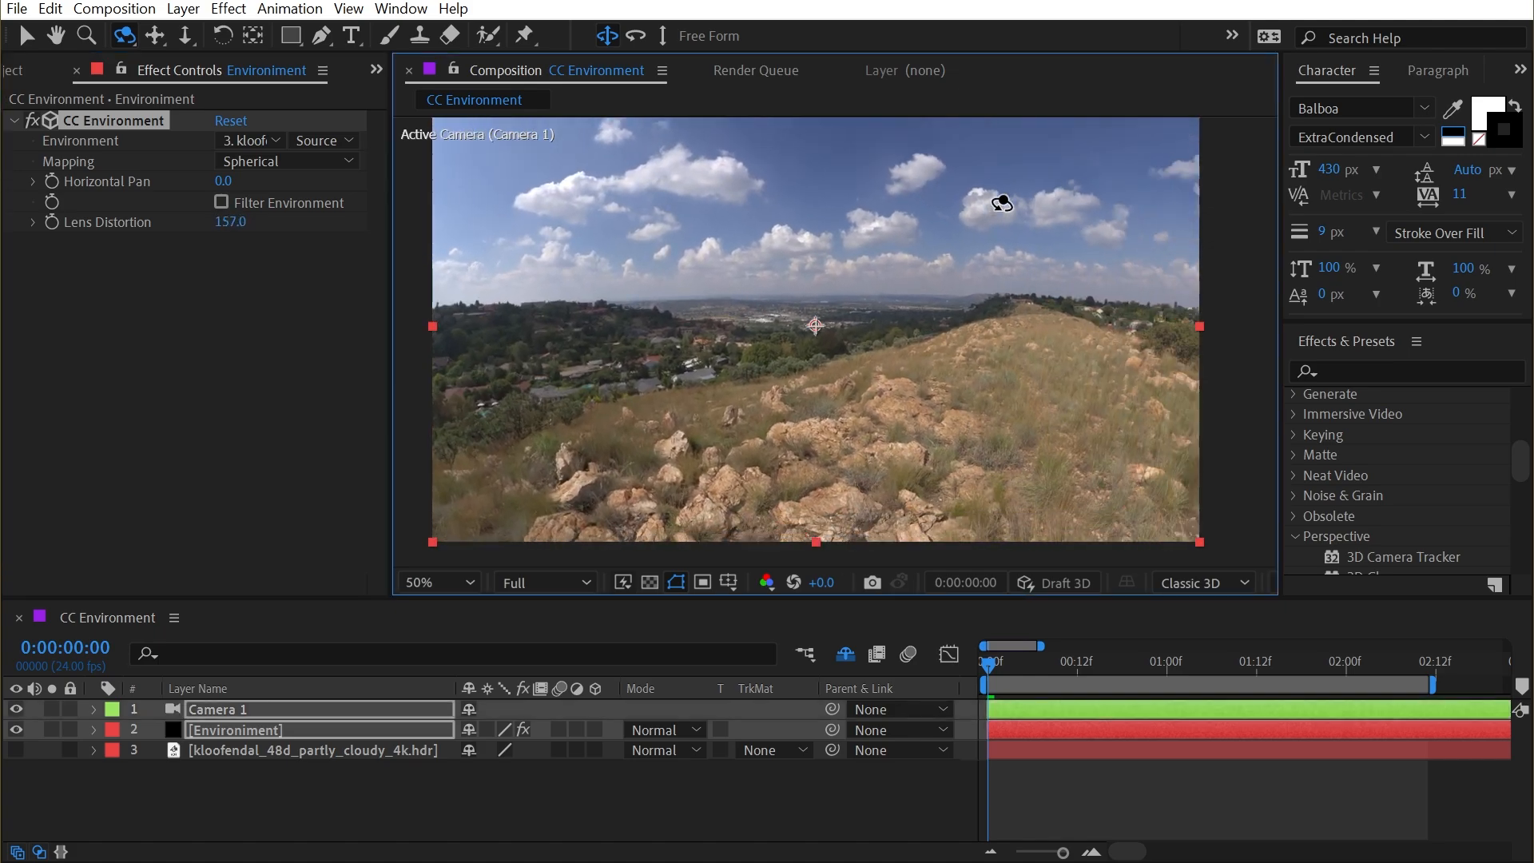
- Orbit the camera down over the rocky ground and set the Lens Distortion to 336
drag(144, 221, 204, 212)
drag(863, 232, 822, 404)
drag(230, 221, 2, 223)
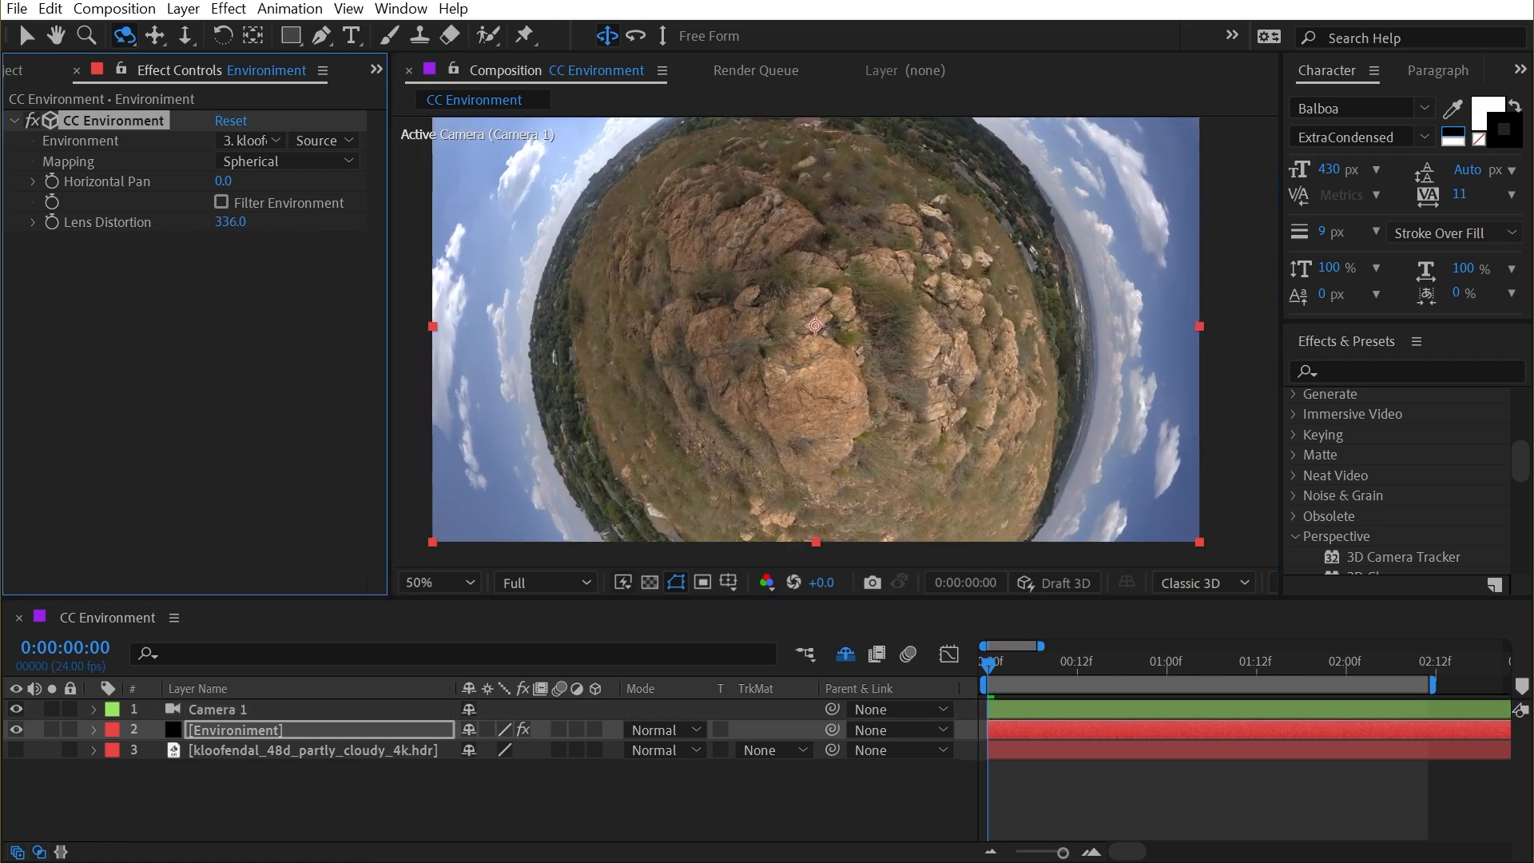